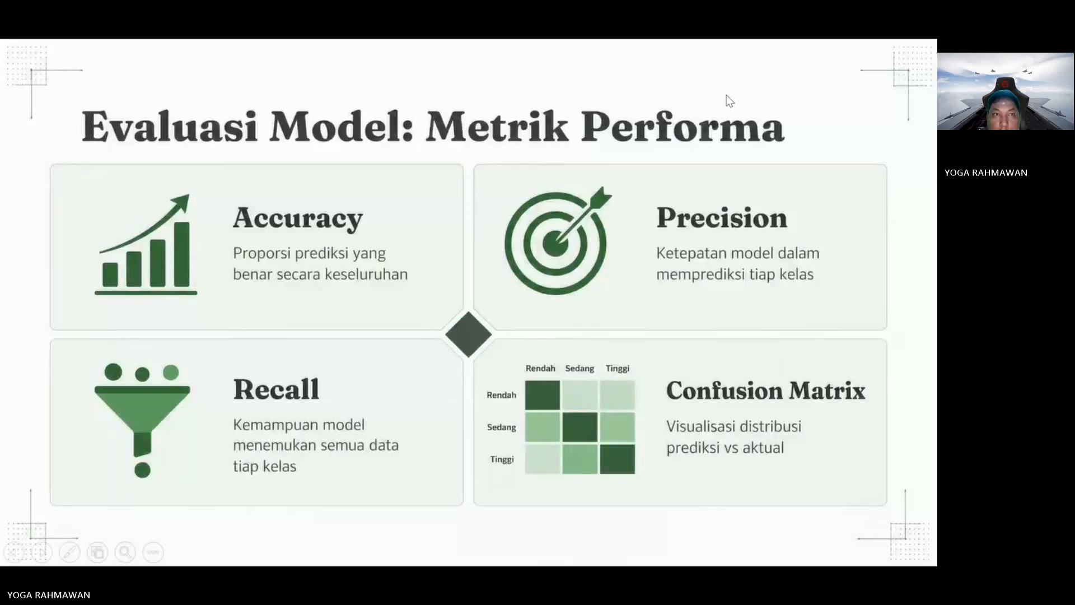
# Leave the slideshow and switch to Altair AI Studio, returning from the Validation subprocess to the main process
pyautogui.press('Escape')
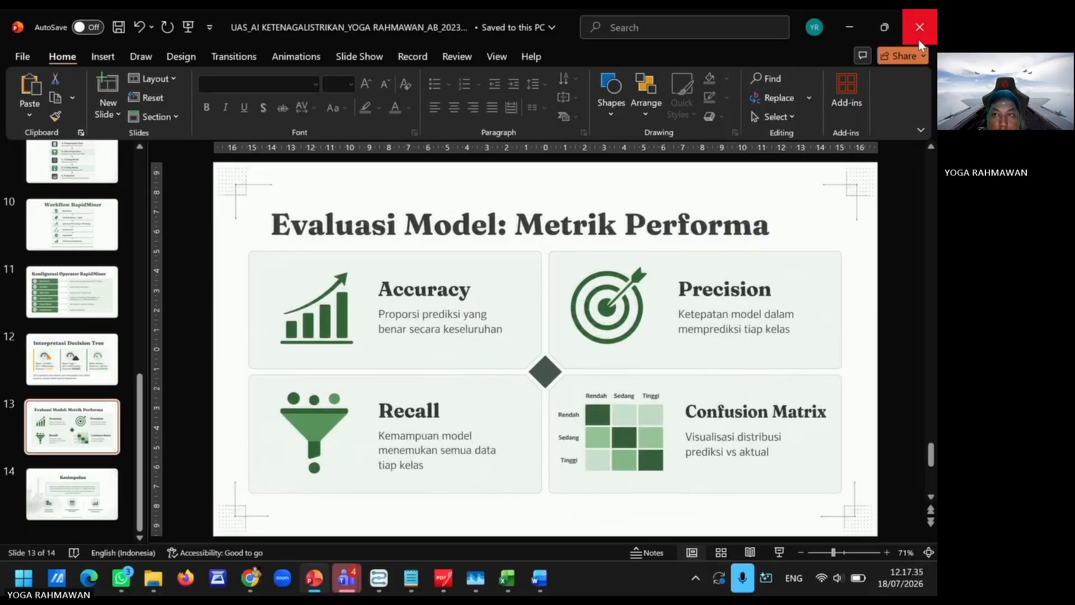
pyautogui.click(861, 31)
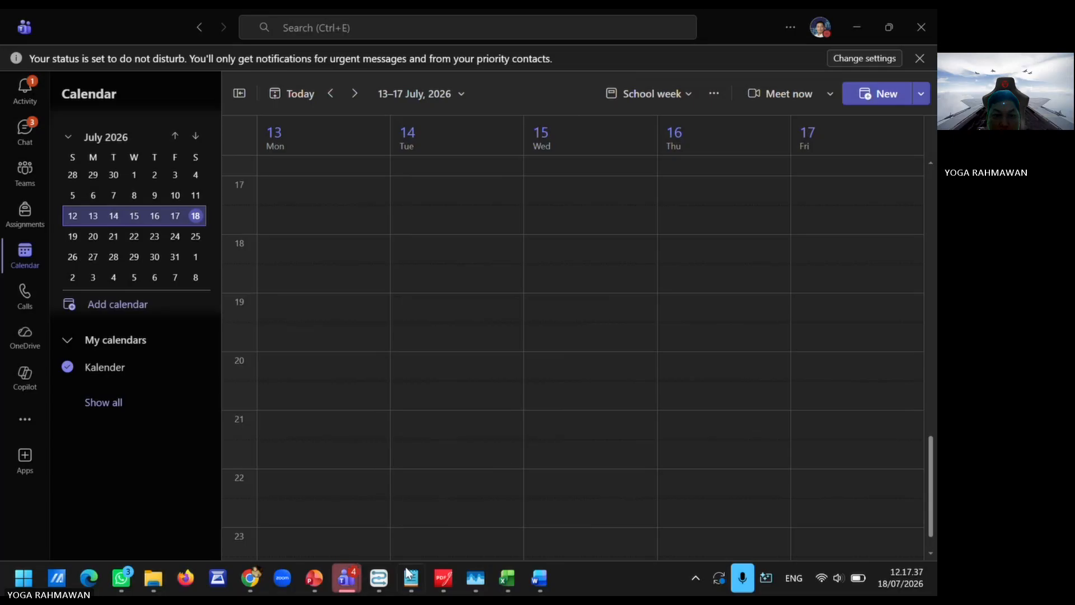
pyautogui.click(386, 582)
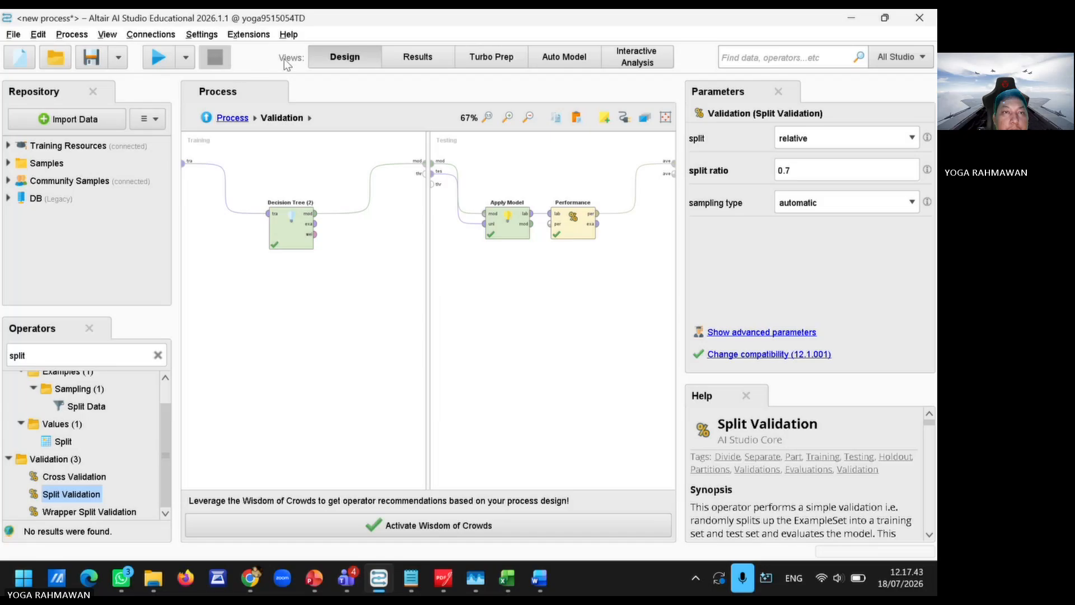
pyautogui.click(232, 118)
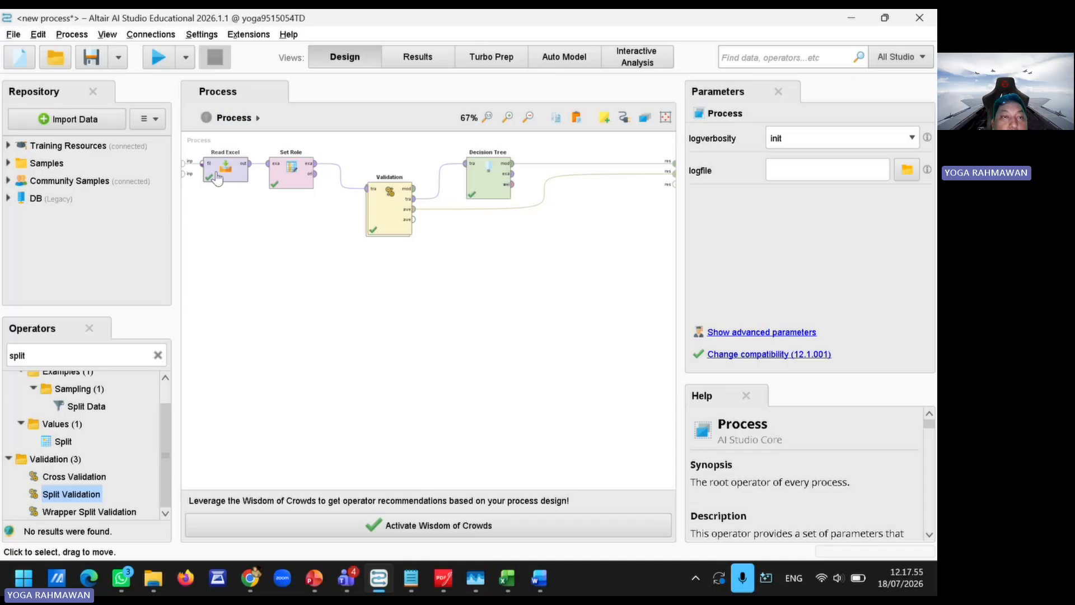
# Search the operators for "read" and place an extra Read Excel operator in the empty area below the existing Read Excel operator
pyautogui.click(158, 356)
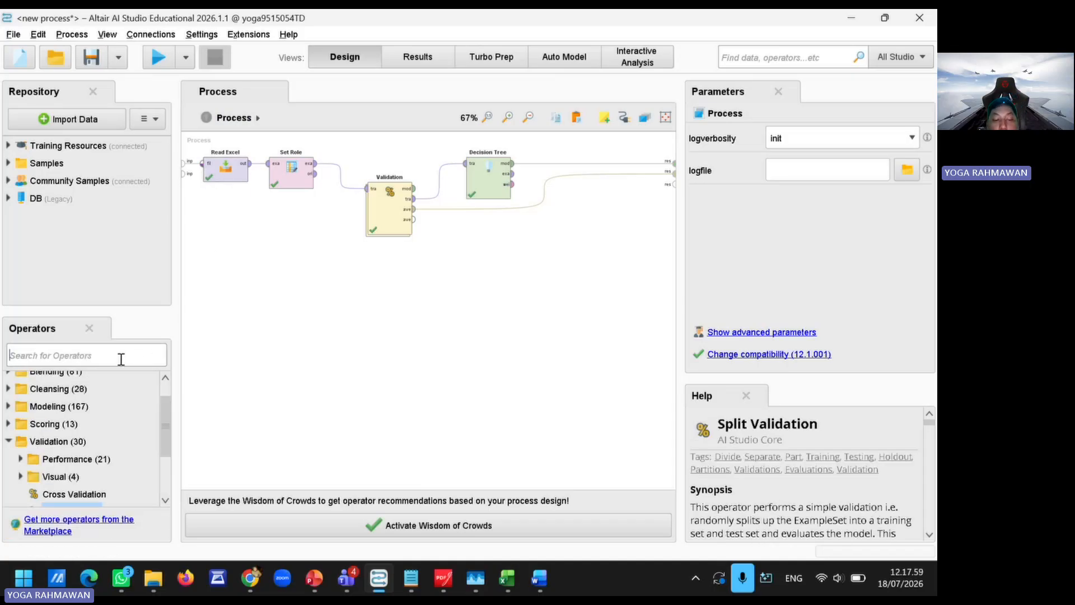
pyautogui.write('re')
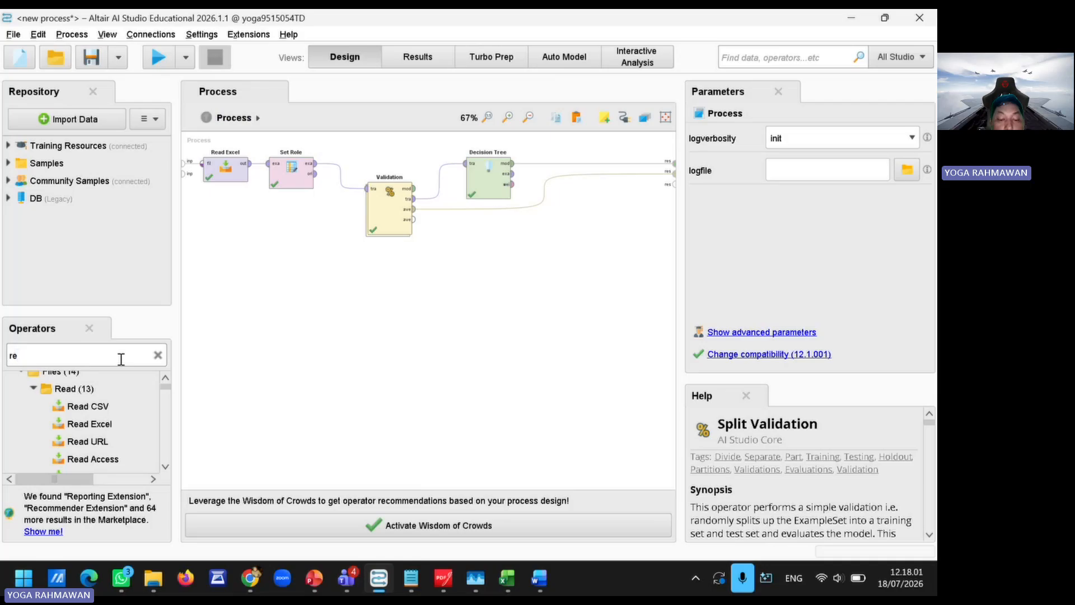
pyautogui.write('ad')
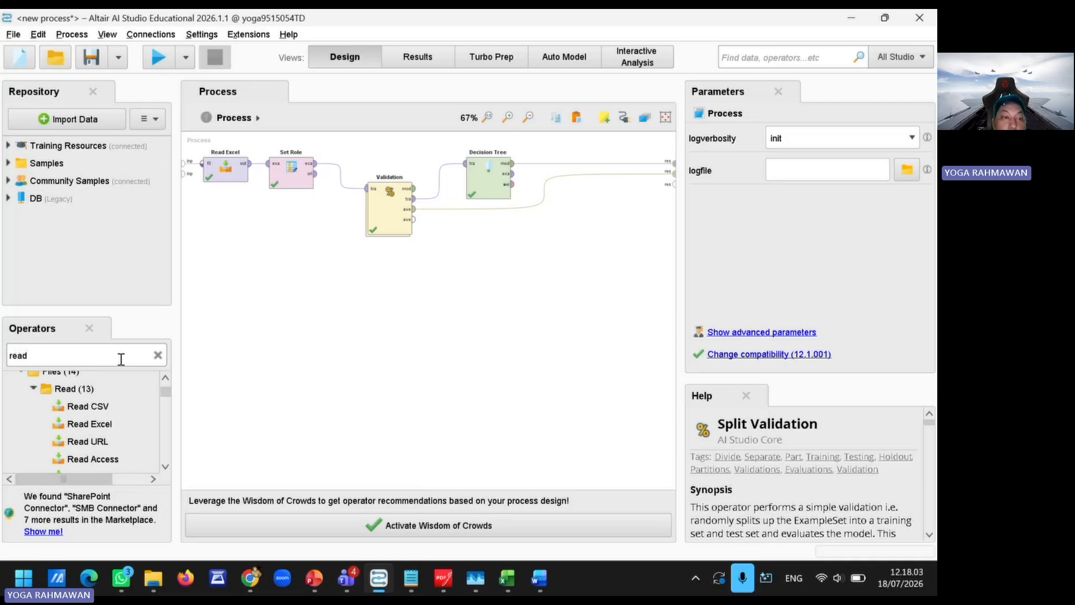
pyautogui.moveTo(112, 421); pyautogui.dragTo(89, 429)
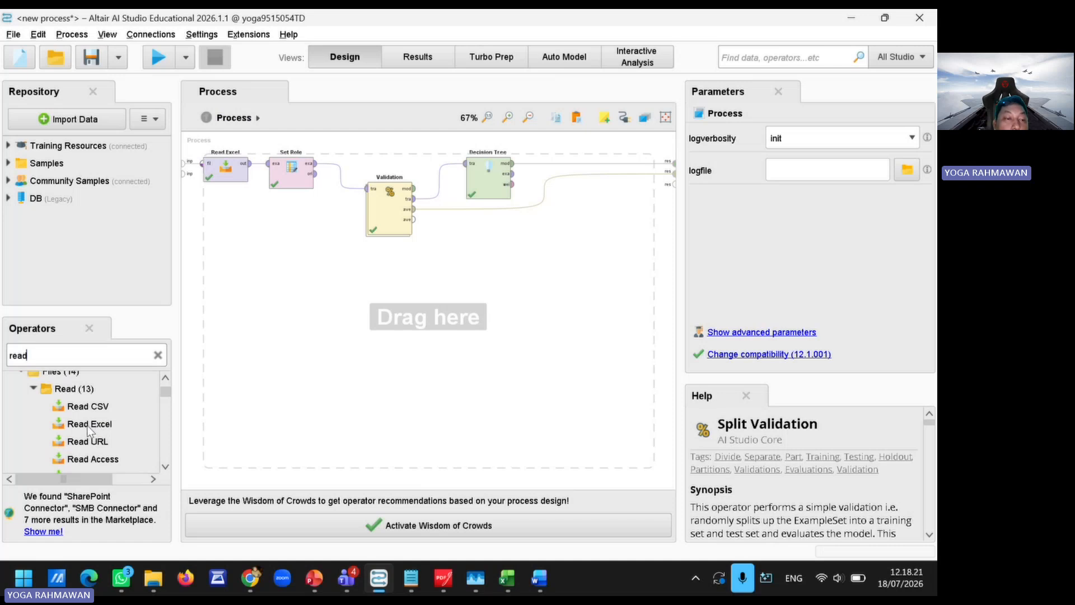
pyautogui.click(84, 428)
pyautogui.moveTo(82, 431); pyautogui.dragTo(355, 324)
pyautogui.click(383, 395)
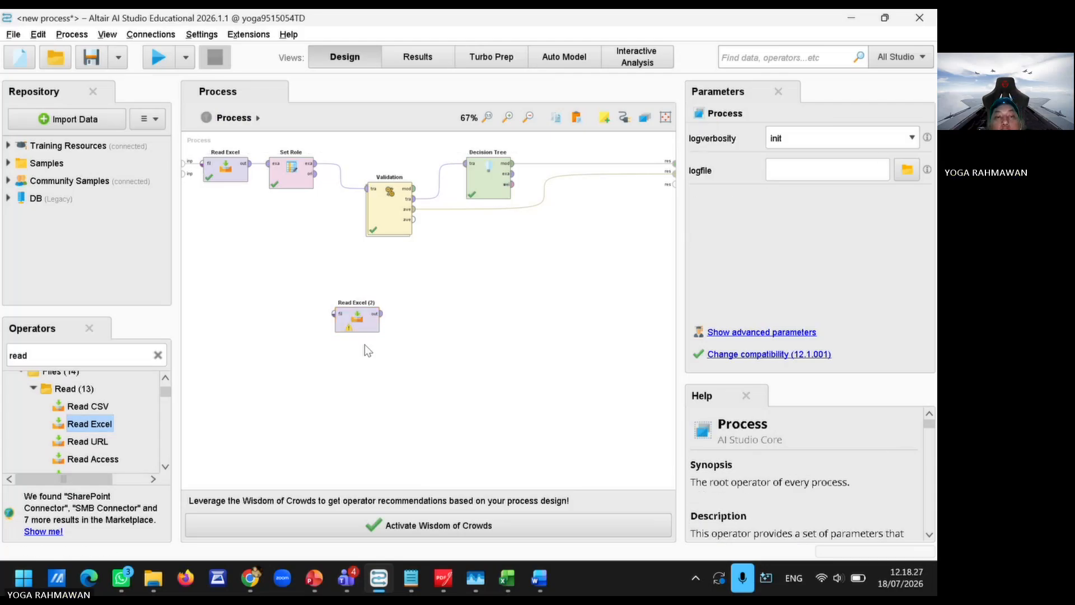
pyautogui.click(356, 326)
pyautogui.moveTo(356, 325); pyautogui.dragTo(258, 325)
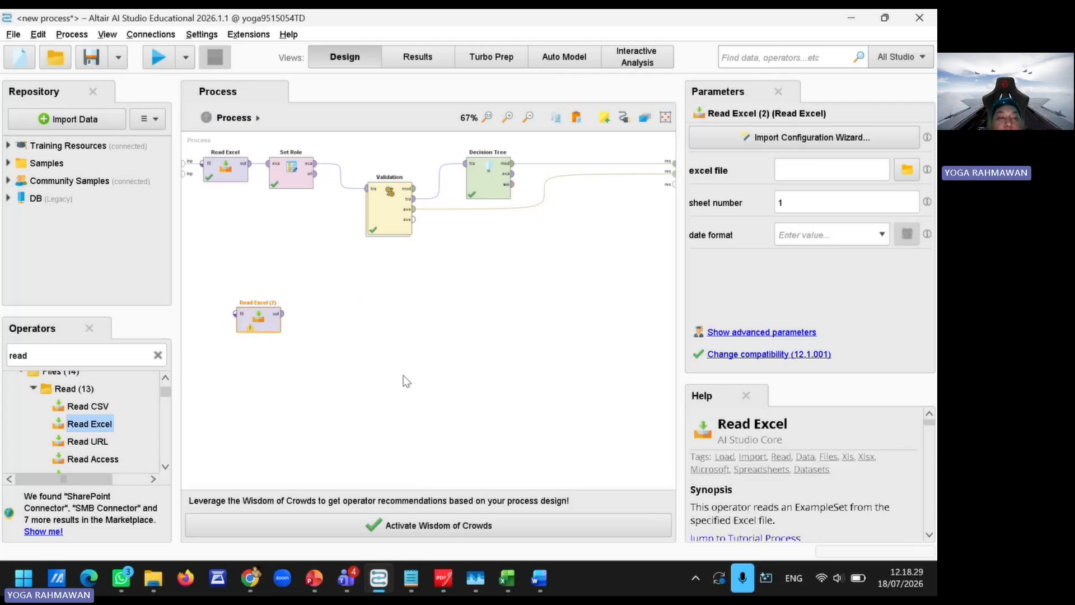
# Delete the extra Read Excel operator from the process
pyautogui.click(295, 344)
pyautogui.click(268, 335)
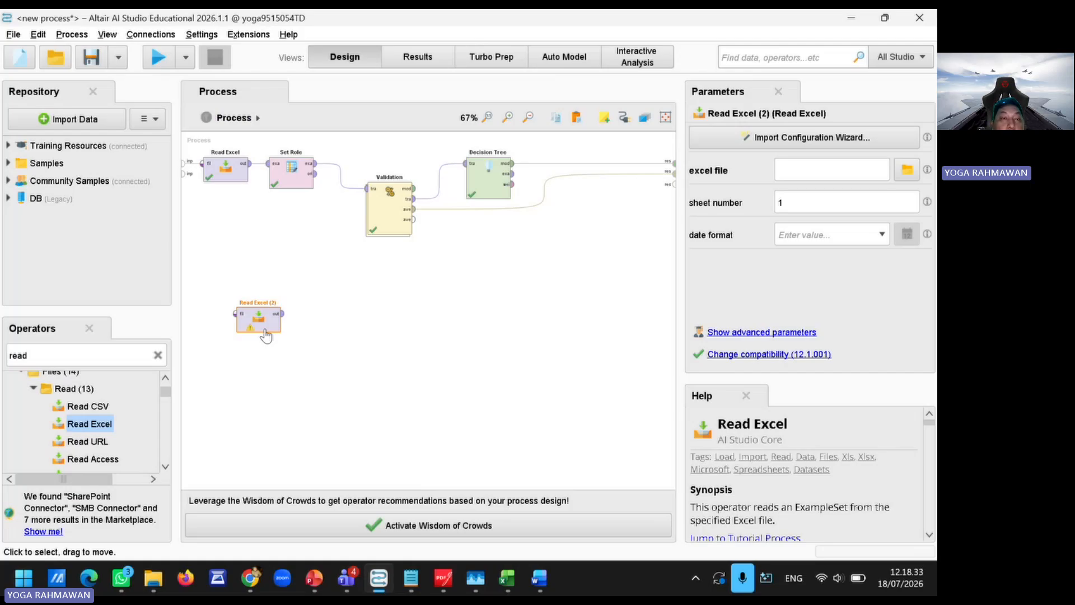
pyautogui.press('Delete')
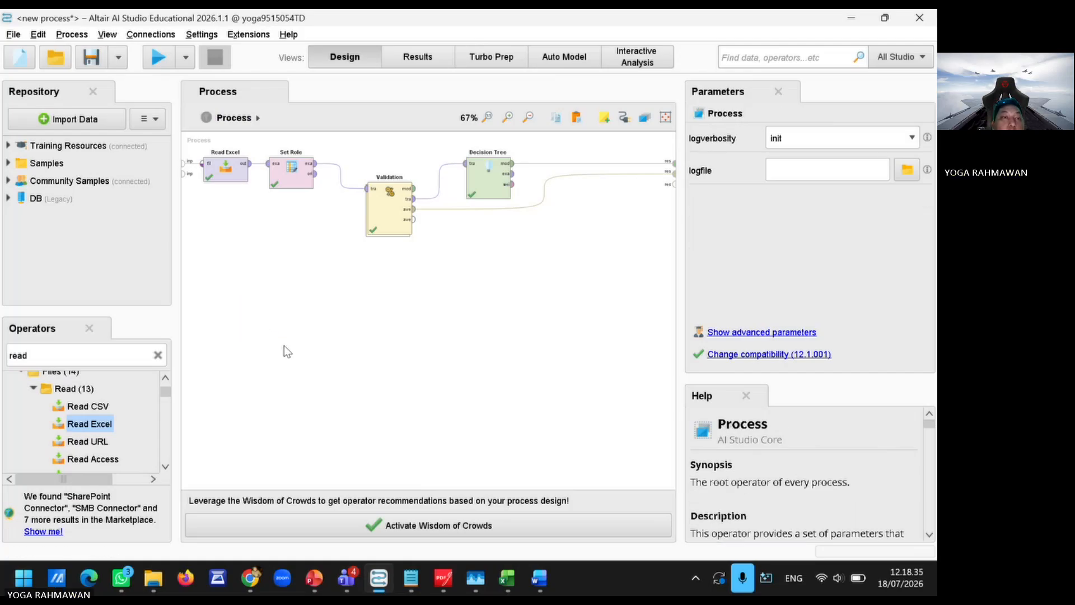
# View the data location selection for the existing Read Excel operator and close the import wizard without choosing a file
pyautogui.doubleClick(231, 168)
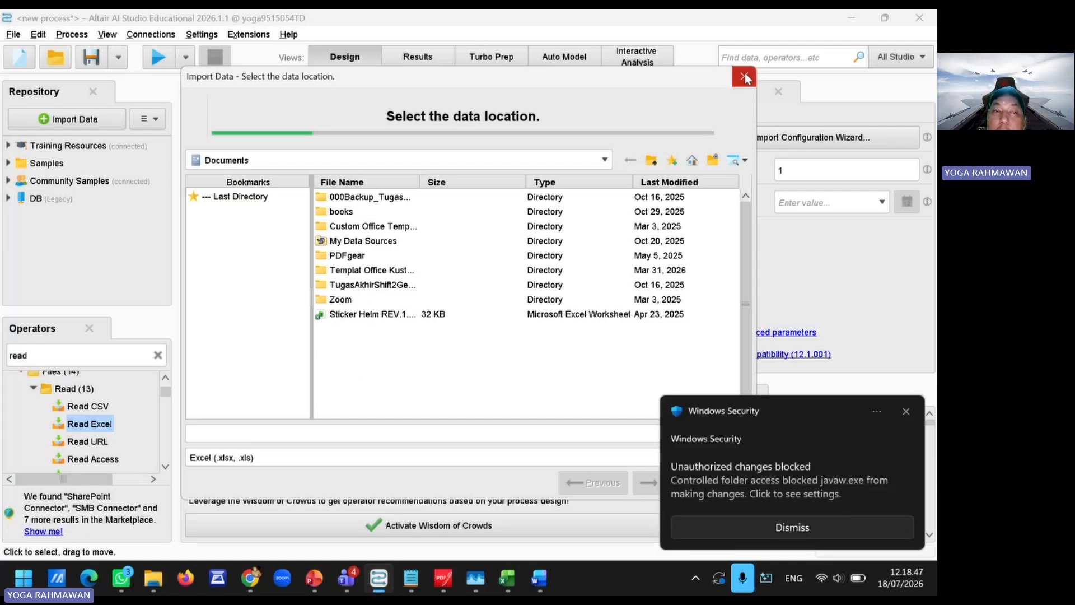
pyautogui.click(743, 77)
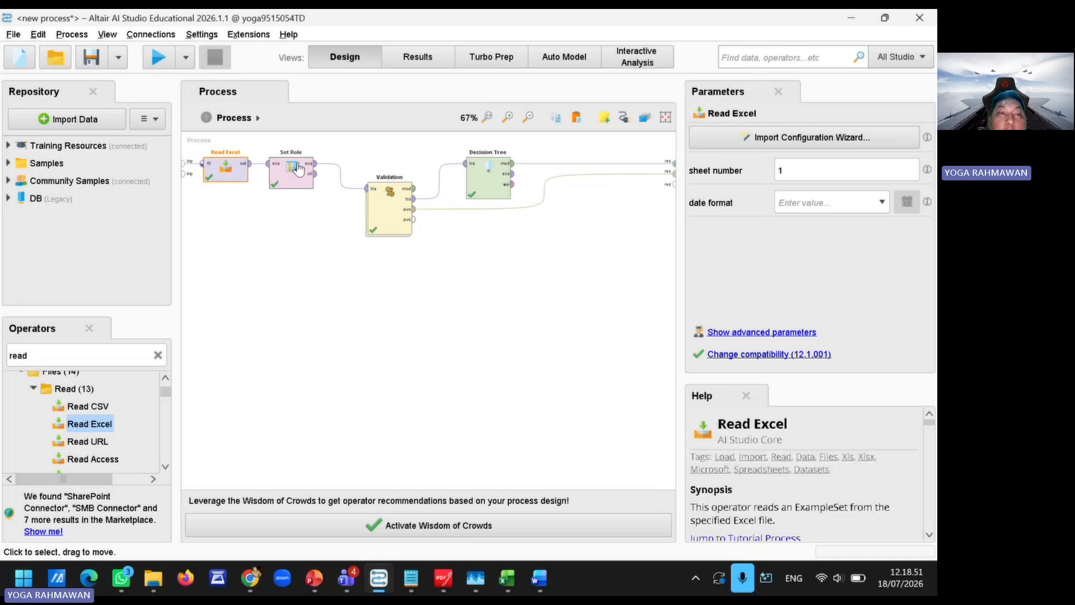
pyautogui.click(302, 255)
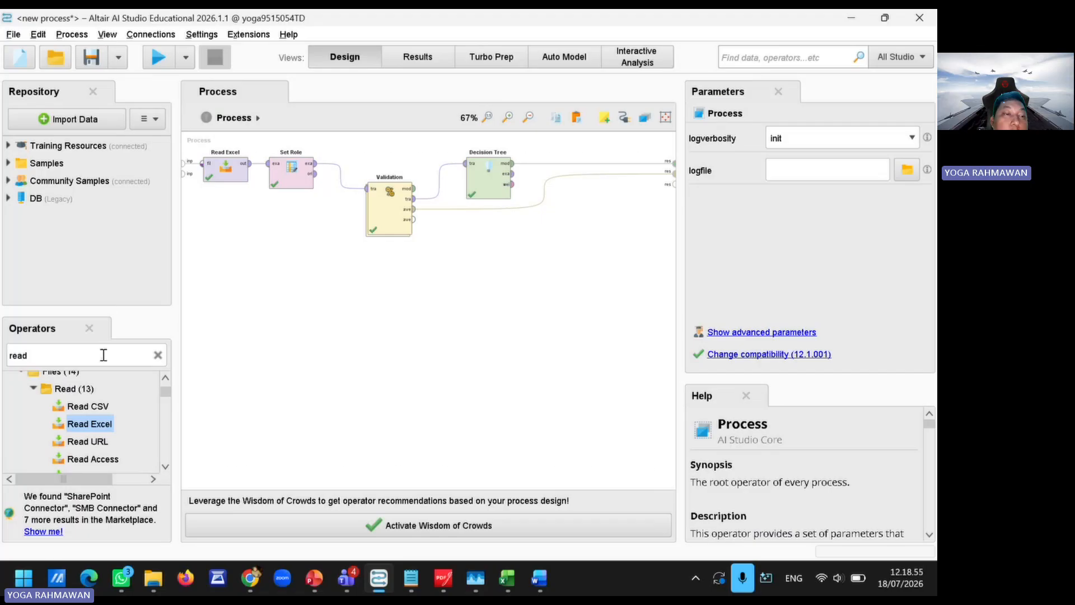
# Search the operators for "set role", place an extra Set Role operator below the existing flow, and delete it
pyautogui.click(158, 354)
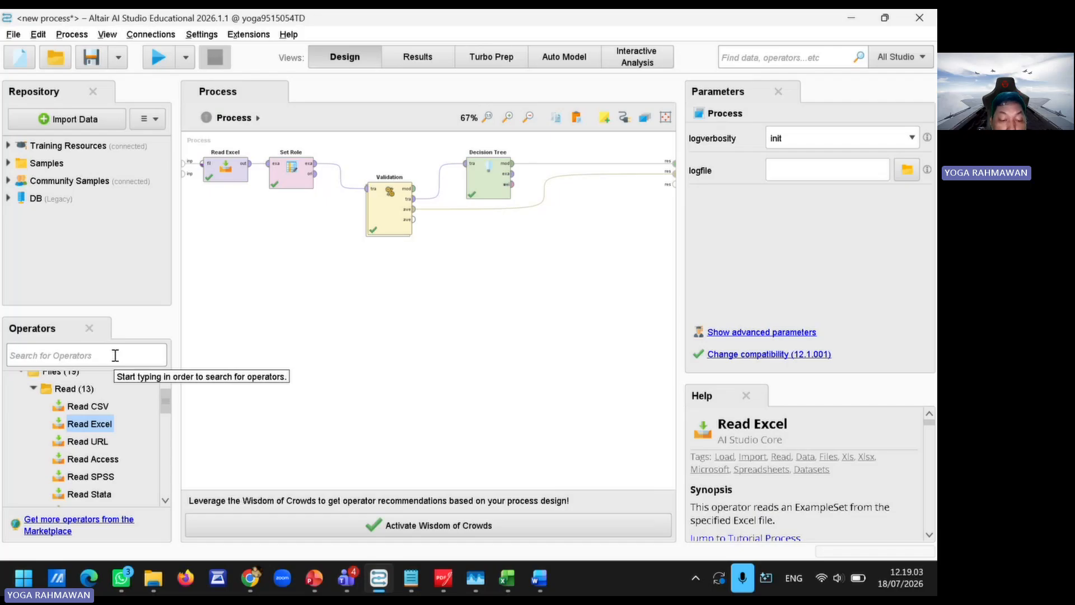
pyautogui.write('set')
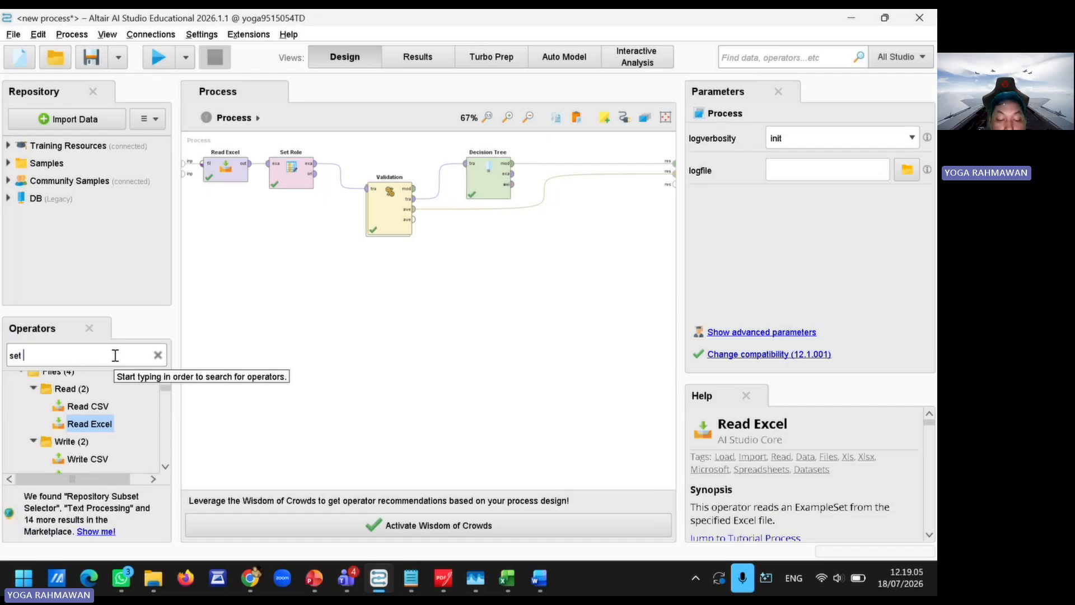
pyautogui.write(' role')
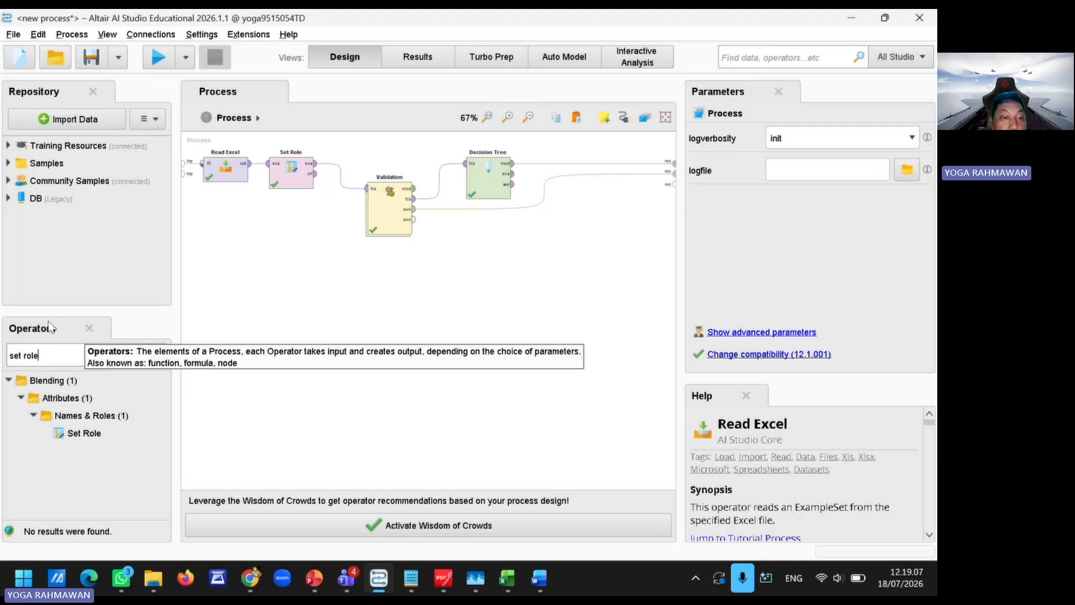
pyautogui.moveTo(92, 433); pyautogui.dragTo(420, 339)
pyautogui.click(85, 434)
pyautogui.click(448, 348)
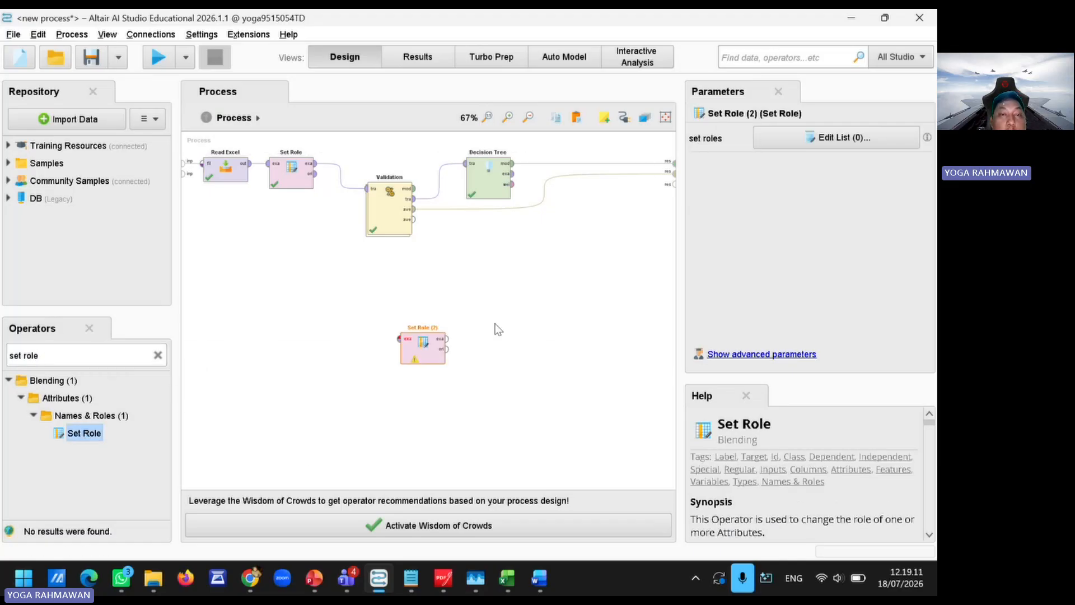
pyautogui.rightClick(472, 341)
pyautogui.press('Delete')
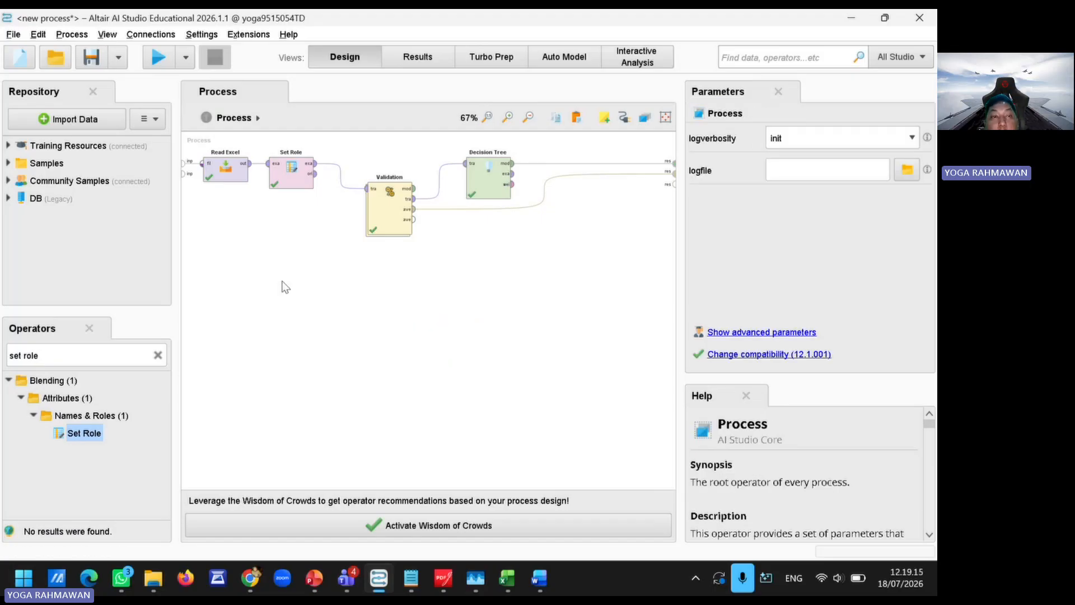
# Examine the attribute name and target role in the existing Set Role operator's role list and apply the list
pyautogui.click(291, 173)
pyautogui.click(837, 137)
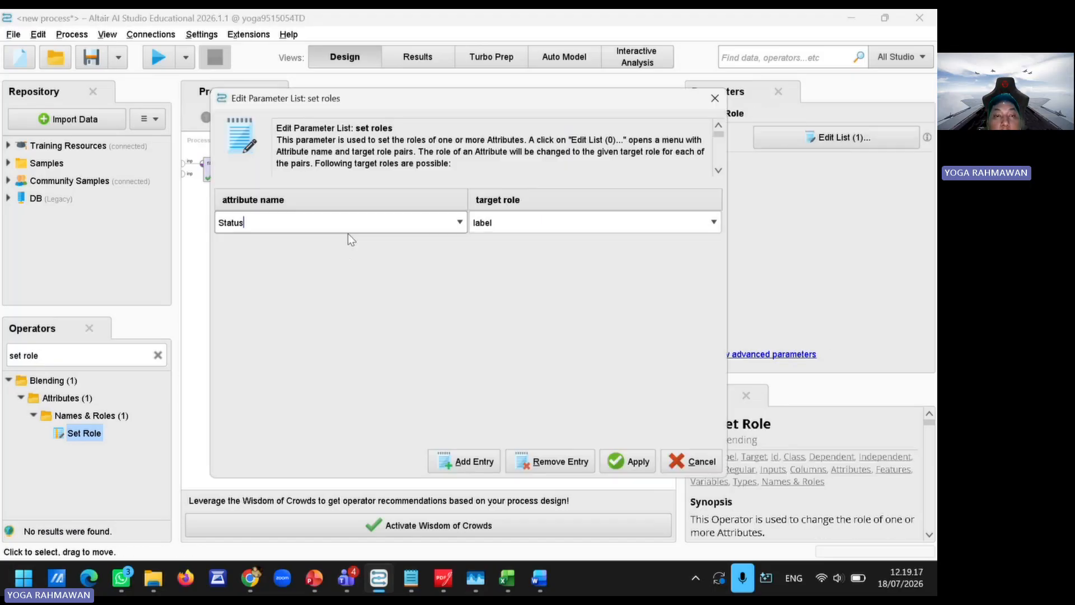
pyautogui.click(221, 227)
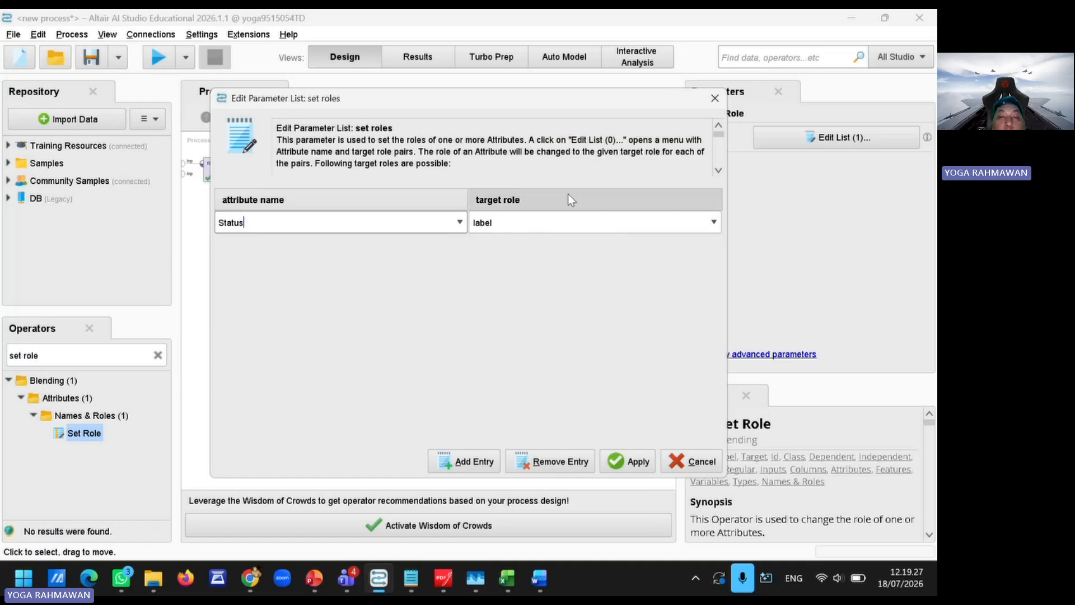
pyautogui.click(628, 463)
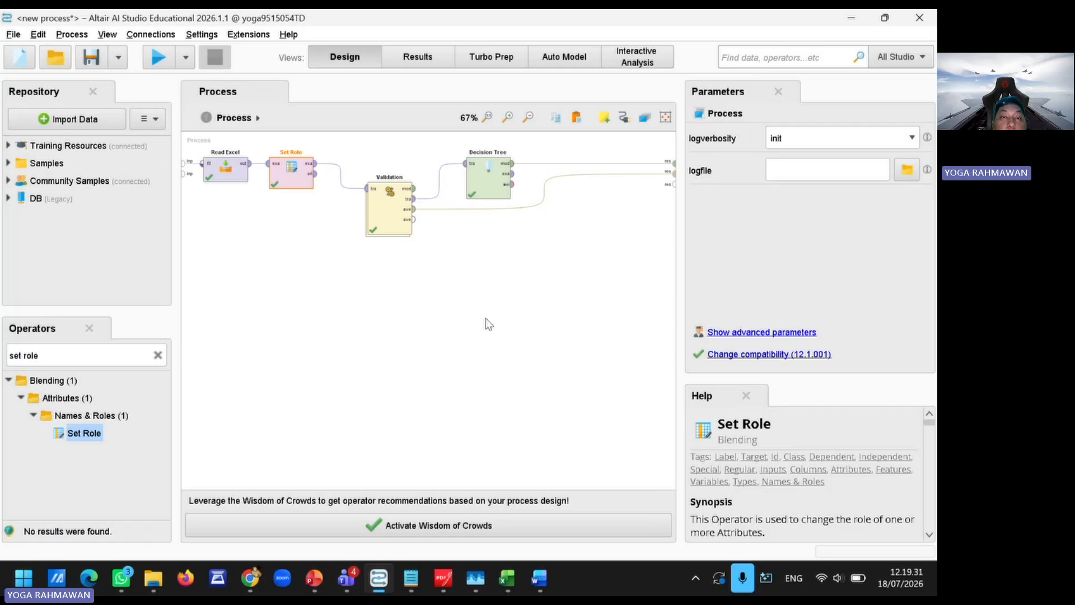
# Inspect the training and testing subprocesses inside the existing Validation operator and return to the main process
pyautogui.click(486, 318)
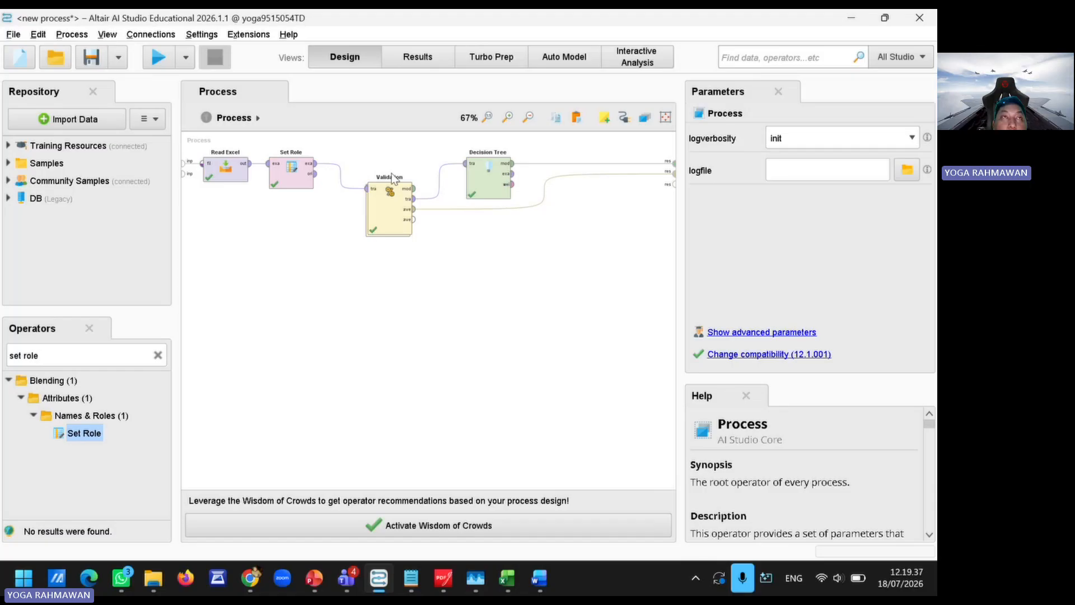
pyautogui.doubleClick(373, 227)
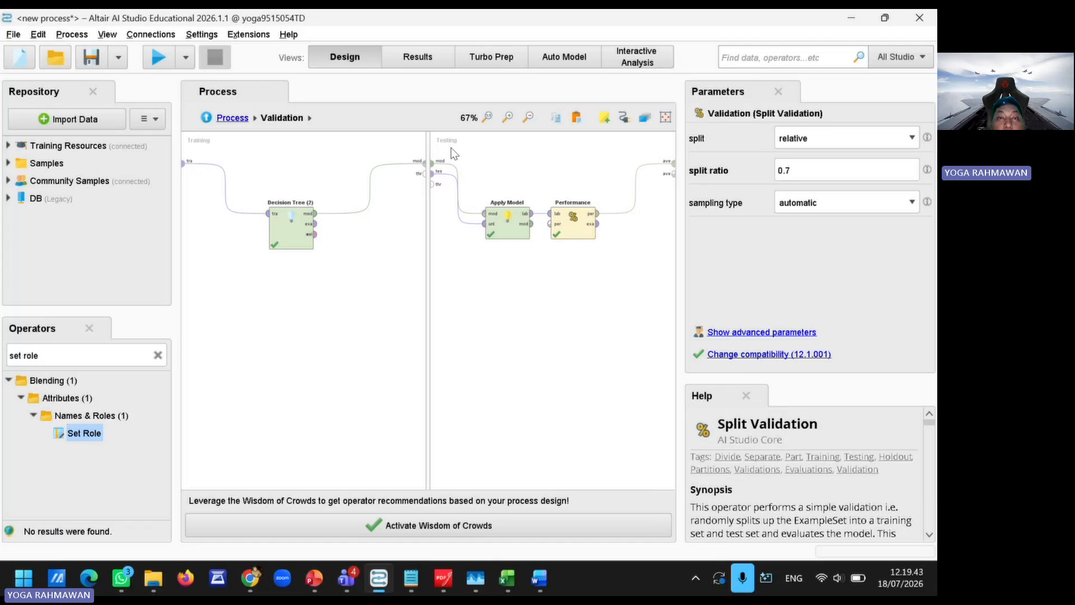
pyautogui.click(234, 118)
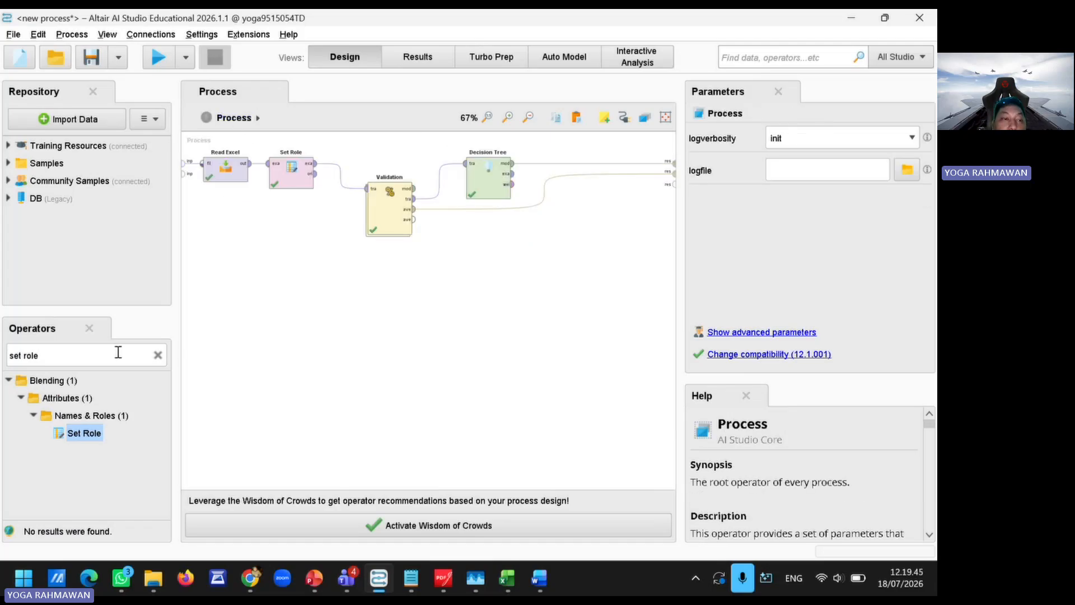
# Search the operators for "validation" and add a Split Validation operator directly below the existing Validation operator
pyautogui.click(158, 354)
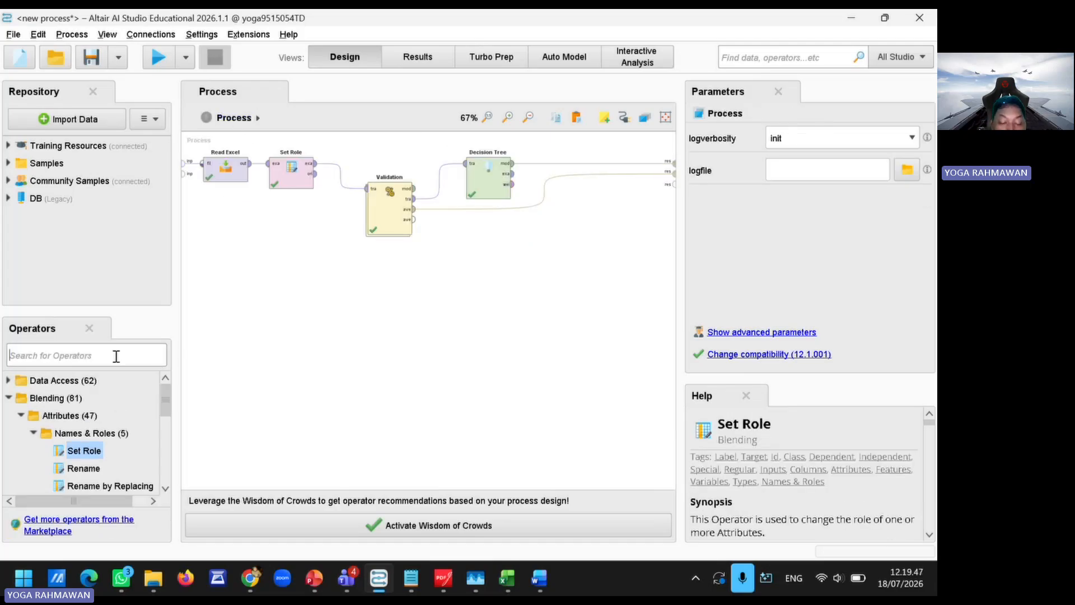
pyautogui.write('v')
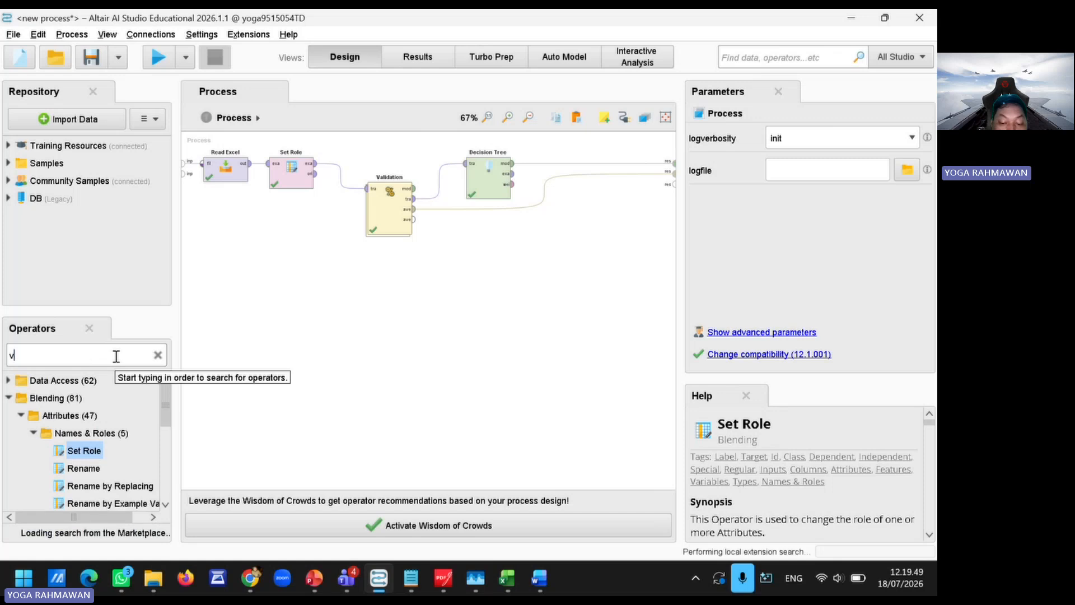
pyautogui.write('alidat')
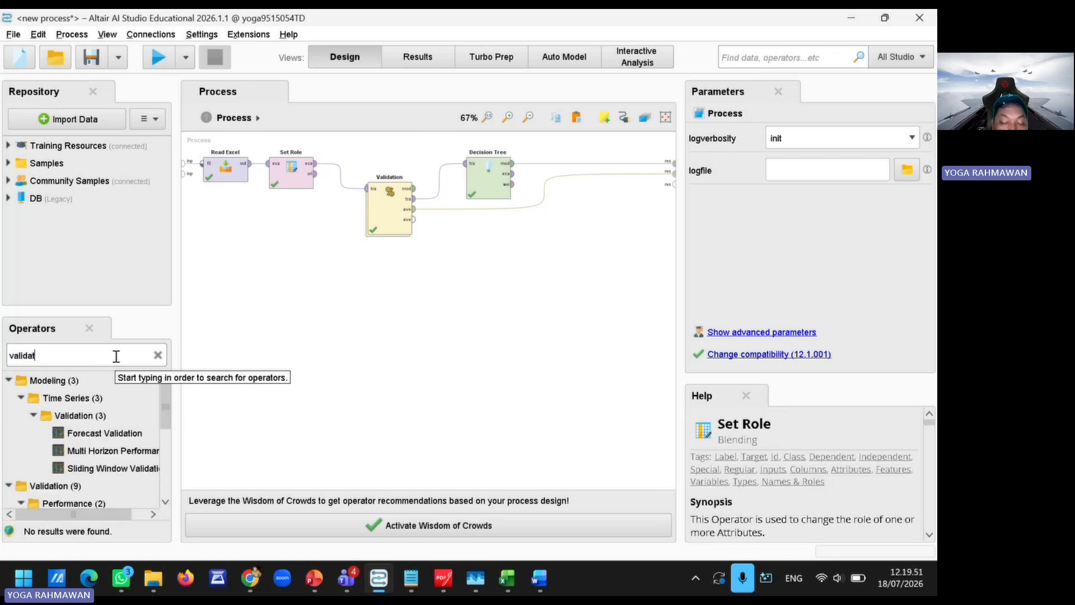
pyautogui.write('ion')
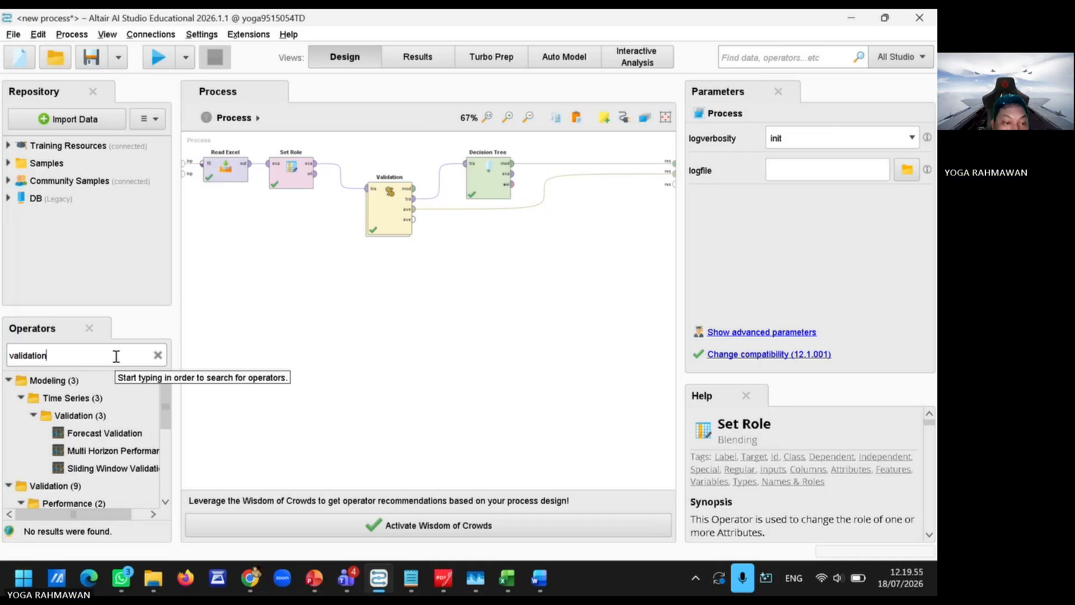
pyautogui.scroll(-3, 117, 426)
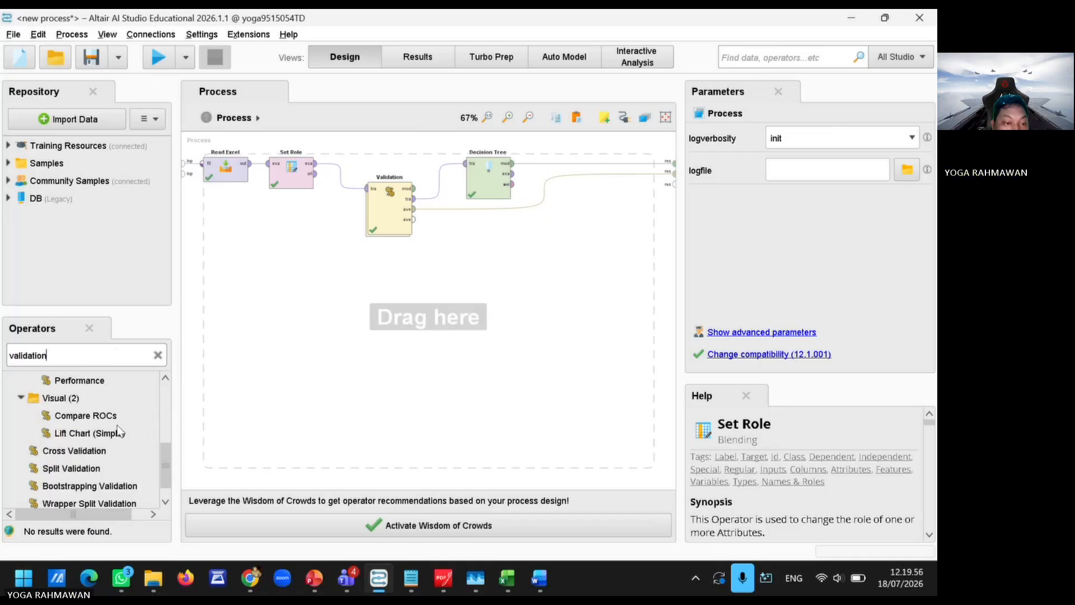
pyautogui.click(83, 473)
pyautogui.moveTo(71, 473); pyautogui.dragTo(383, 292)
pyautogui.click(470, 393)
pyautogui.click(464, 300)
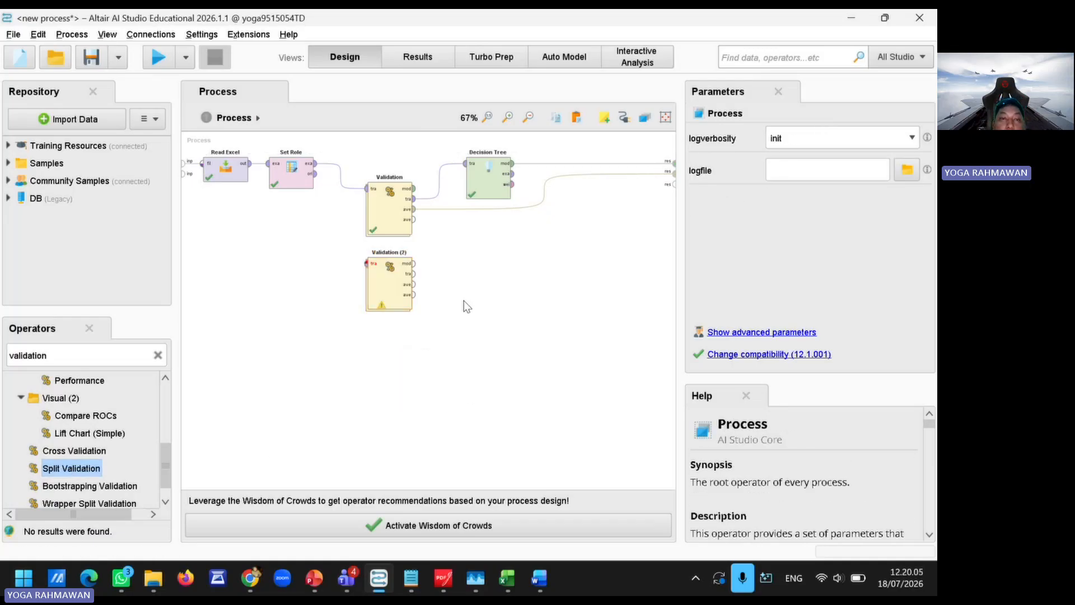
# Open the training and testing subprocesses of the newly added Split Validation operator
pyautogui.click(388, 285)
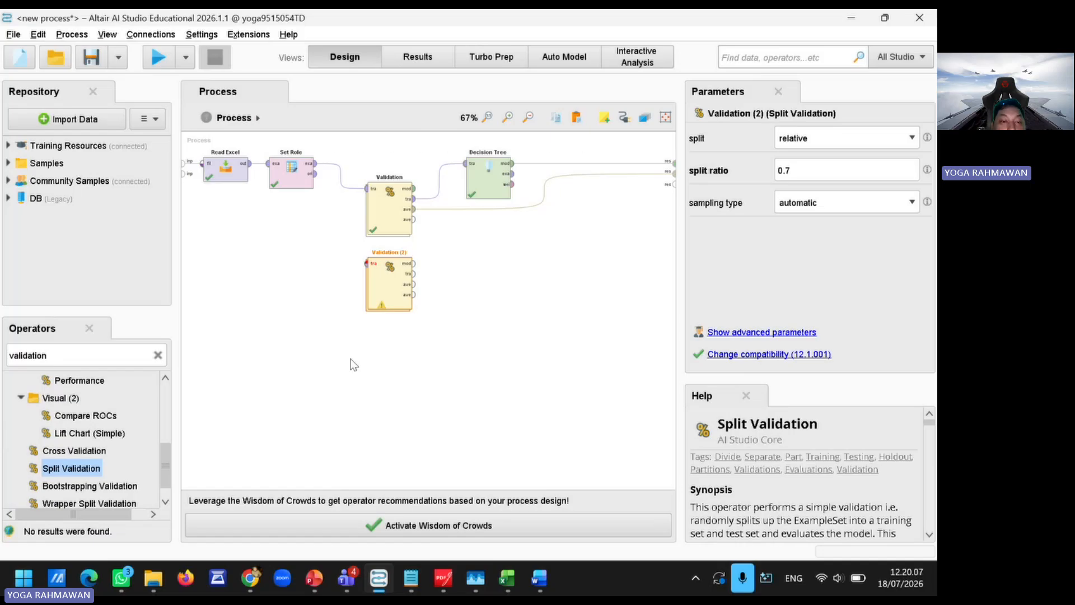
pyautogui.click(494, 346)
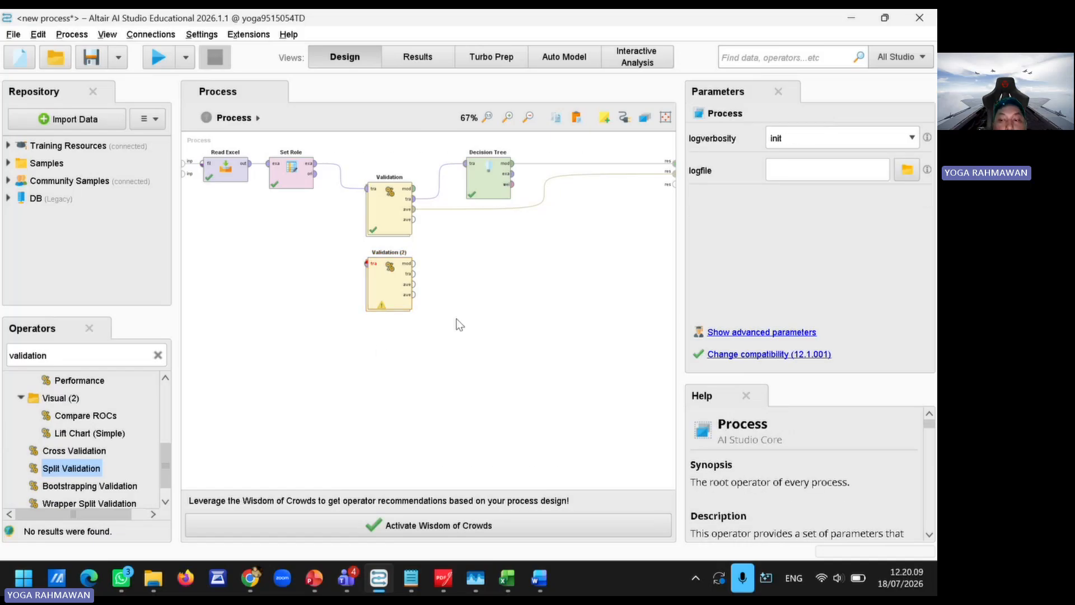
pyautogui.doubleClick(390, 289)
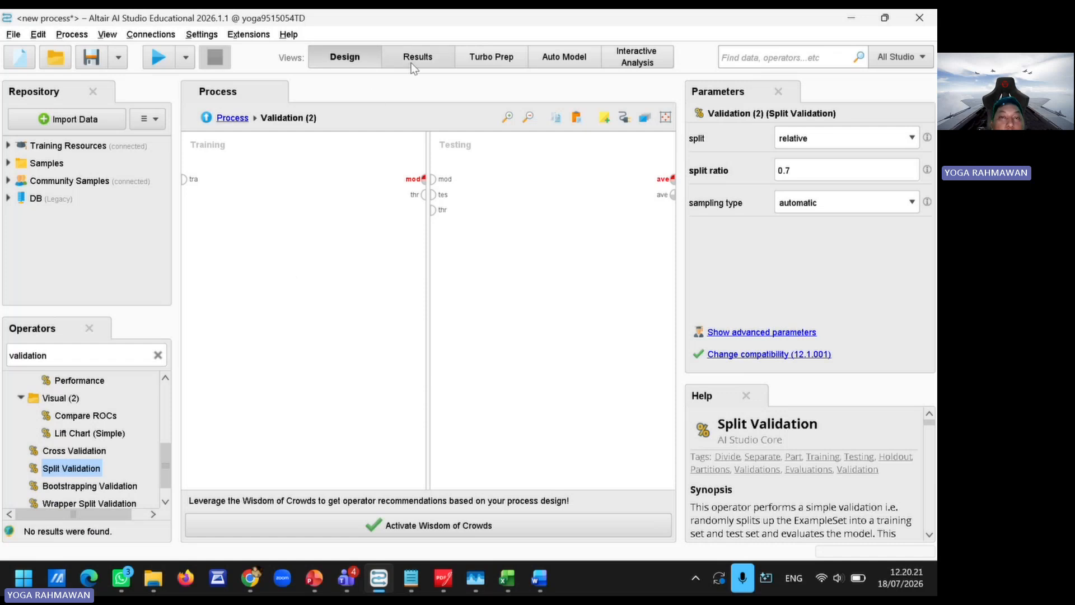
# Return to the main process and delete the second Split Validation operator below the original one
pyautogui.click(229, 118)
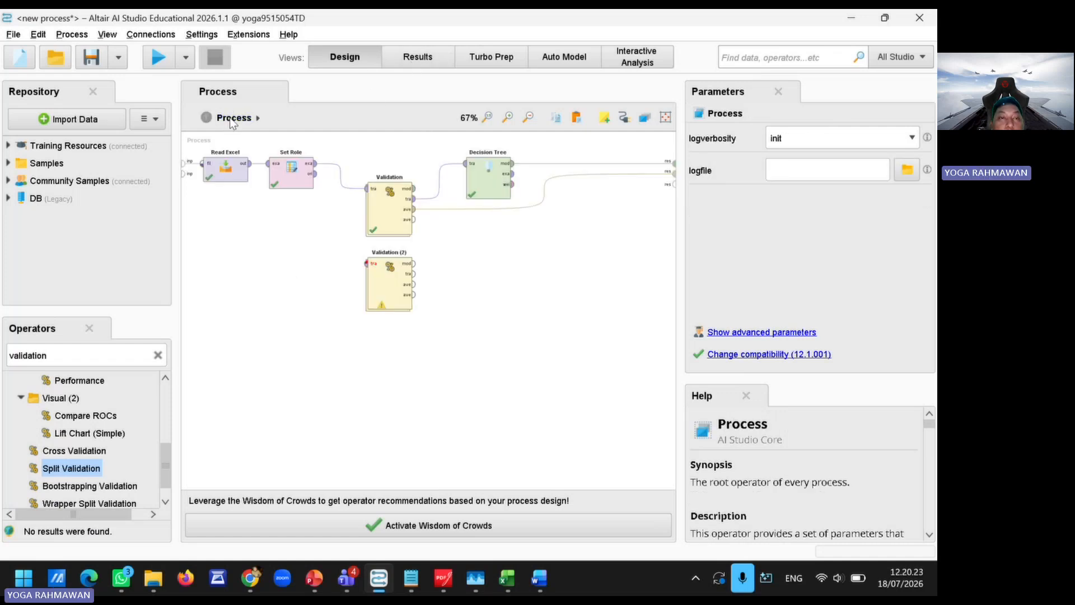
pyautogui.click(380, 280)
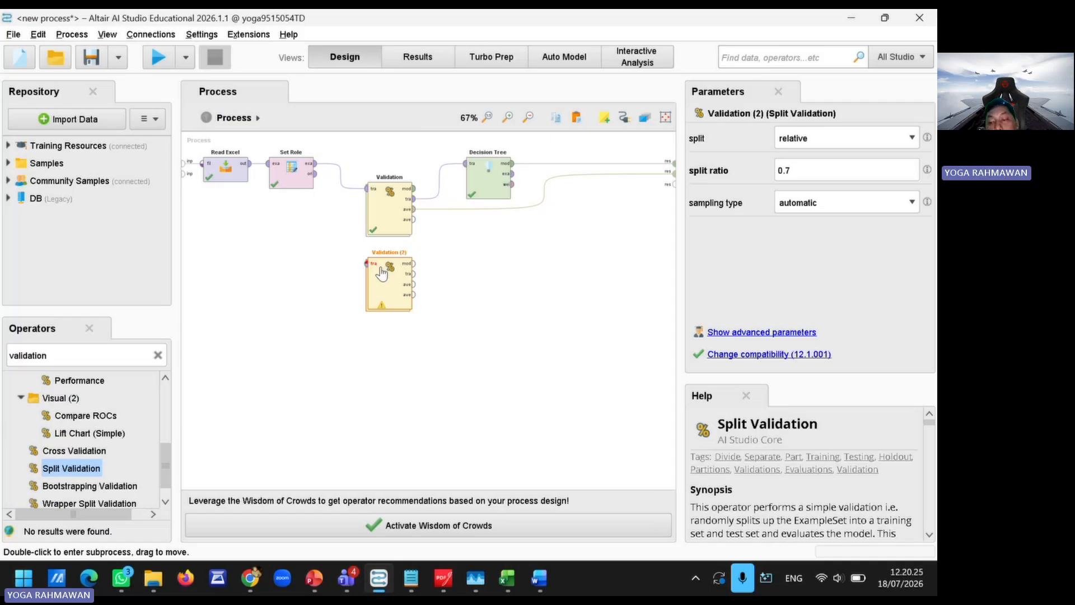
pyautogui.press('Delete')
# Open the original Validation operator's subprocesses and examine the parameters of its training Decision Tree, down to the minimal leaf size
pyautogui.doubleClick(389, 238)
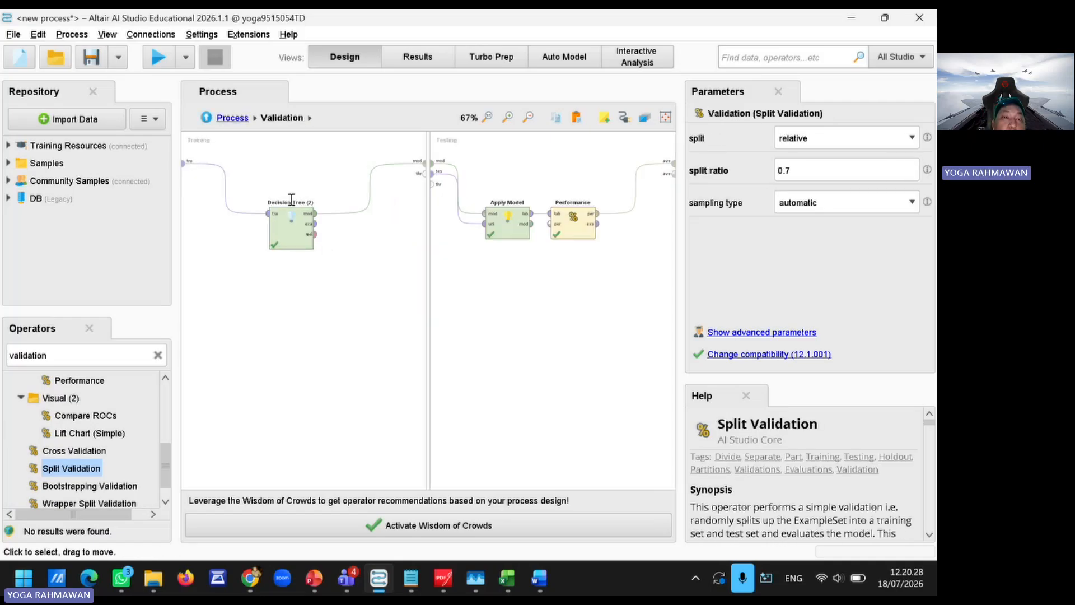
pyautogui.click(291, 233)
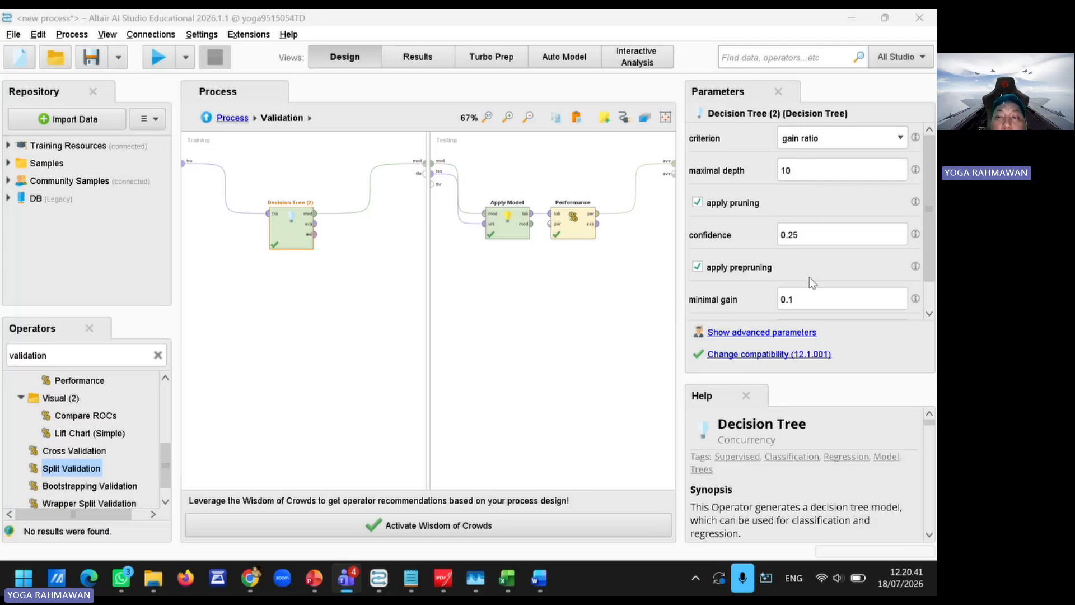
pyautogui.scroll(-2, 808, 277)
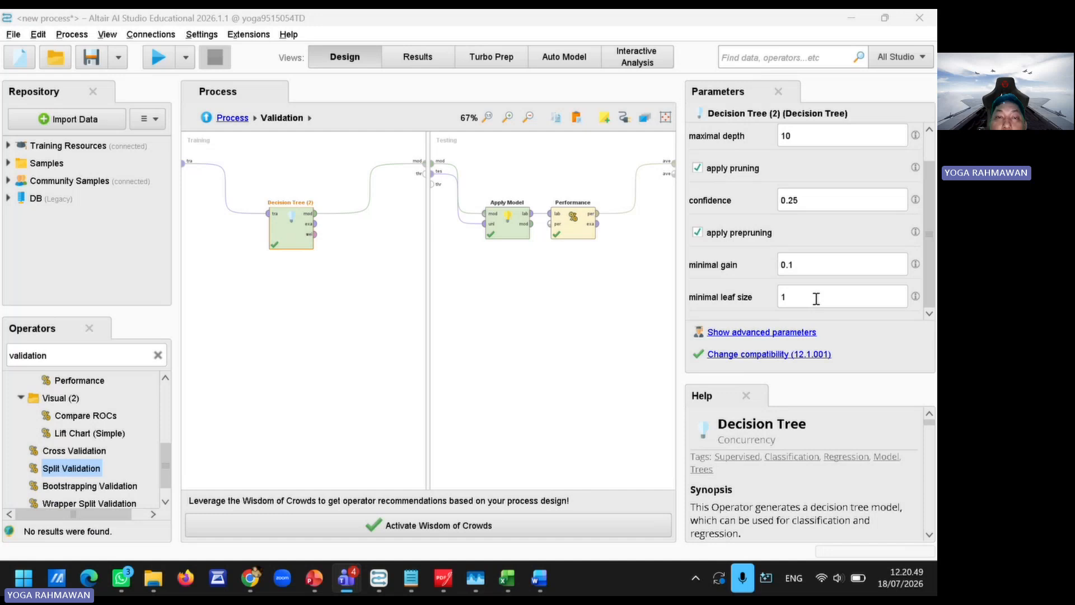
pyautogui.click(516, 318)
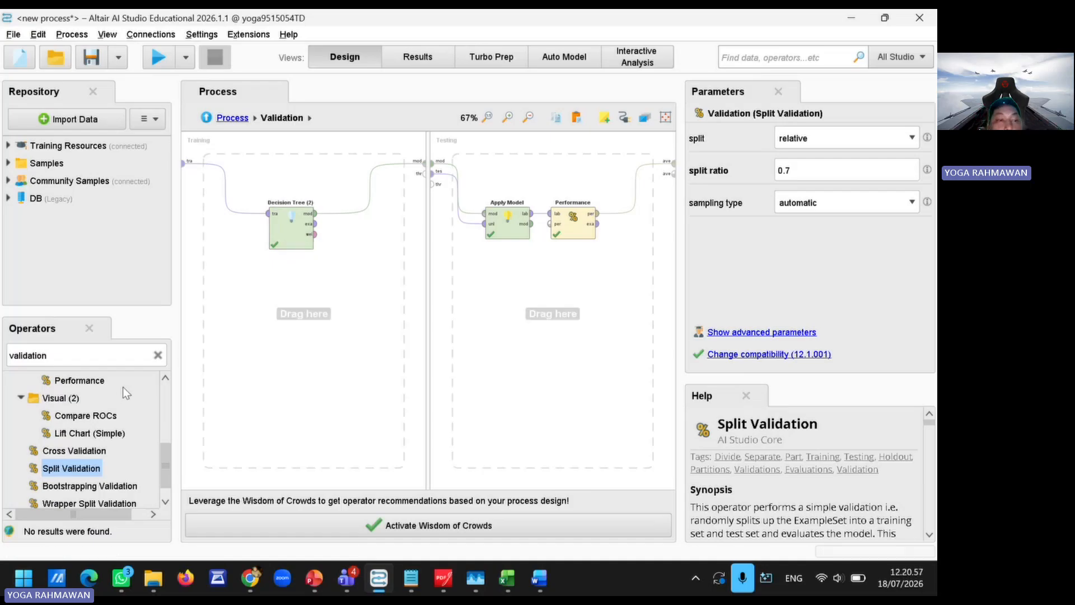
# Search the operators for "decision tree", try a Decision Tree (Multiway) operator in the training subprocess and remove it
pyautogui.click(158, 356)
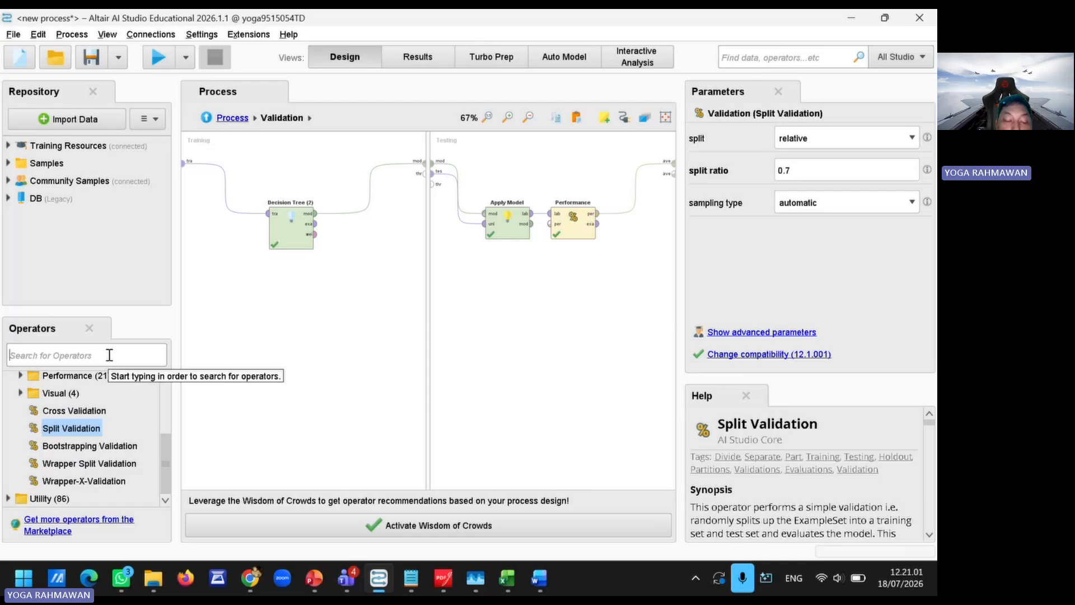
pyautogui.write('de')
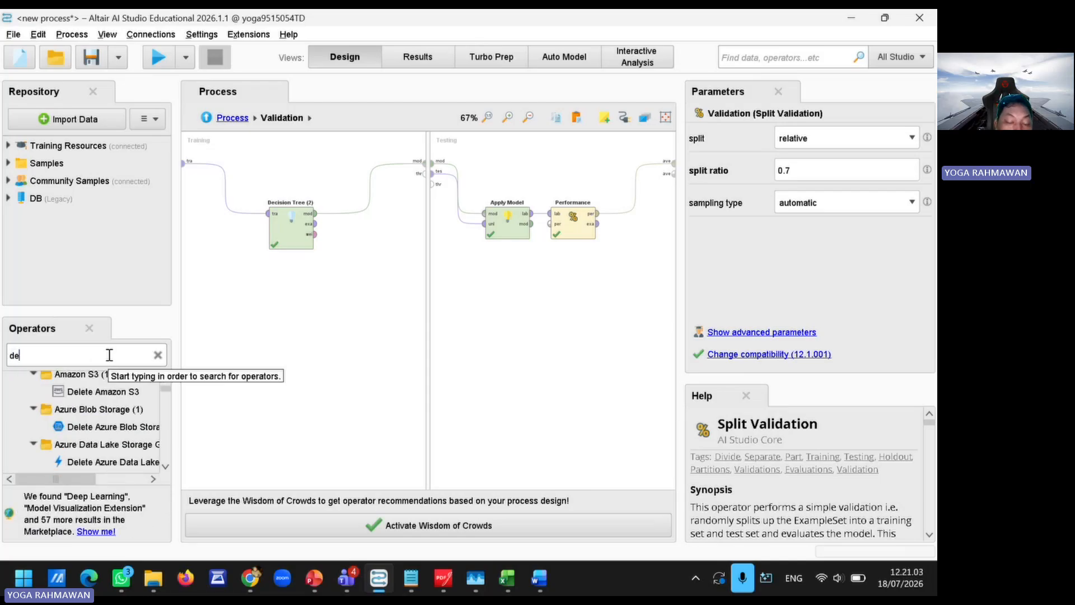
pyautogui.write('cision')
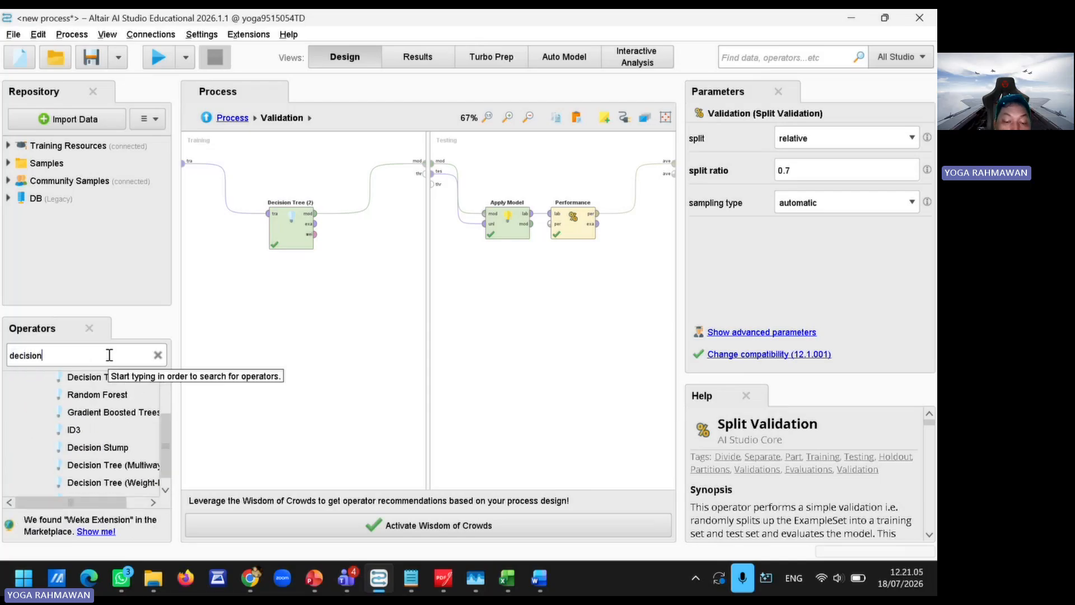
pyautogui.write(' tree')
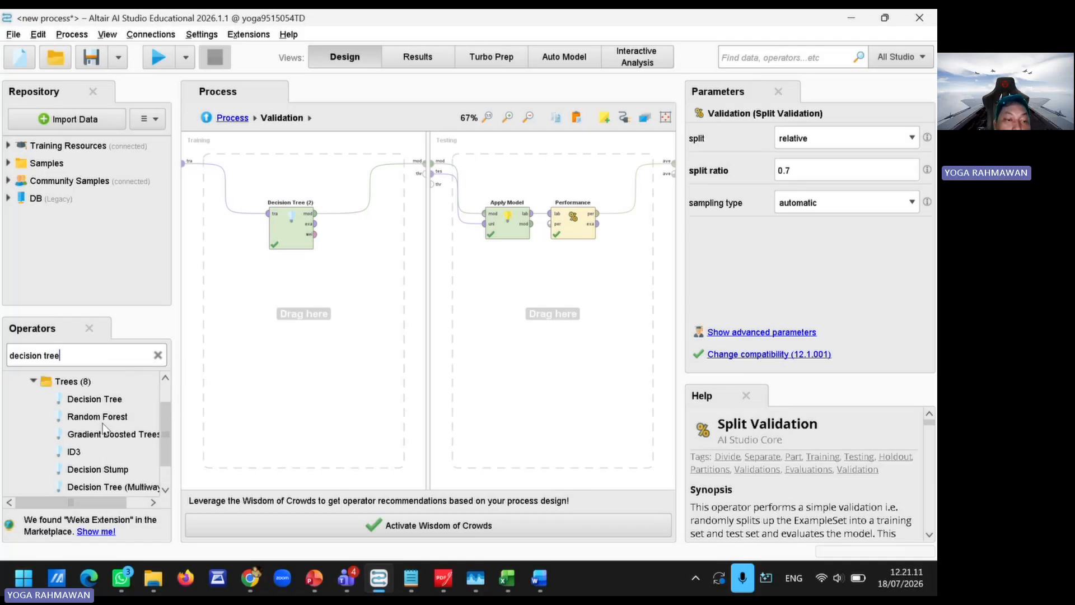
pyautogui.scroll(-1, 102, 427)
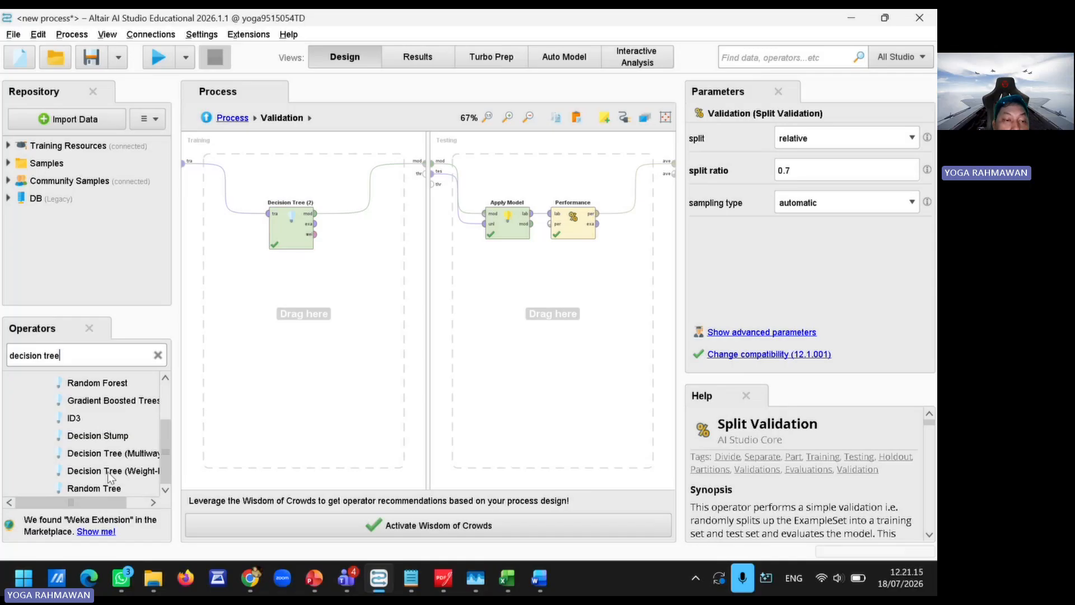
pyautogui.scroll(1, 108, 471)
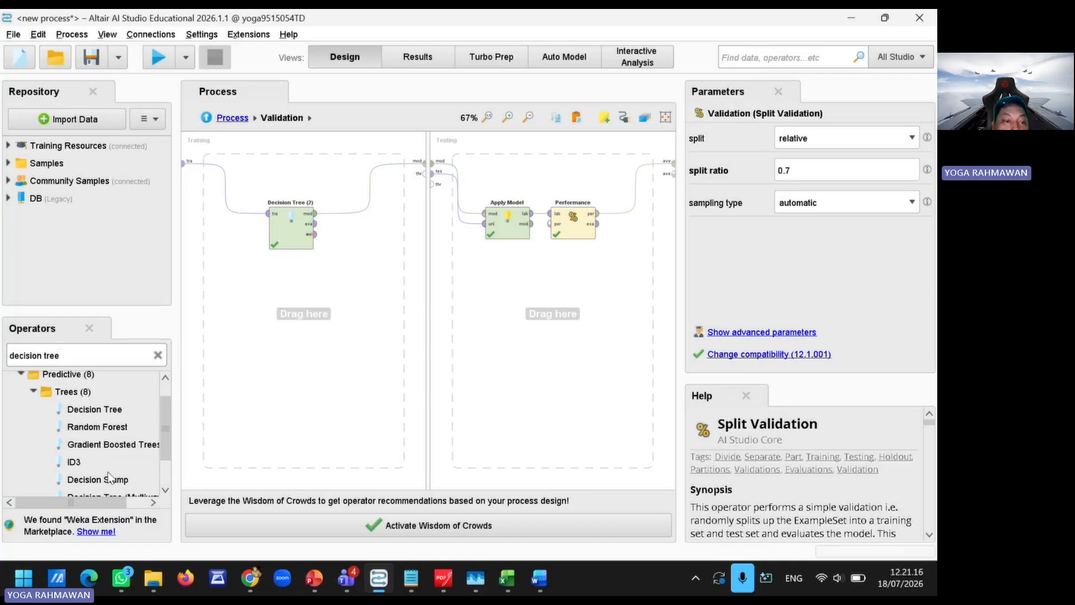
pyautogui.scroll(1, 107, 472)
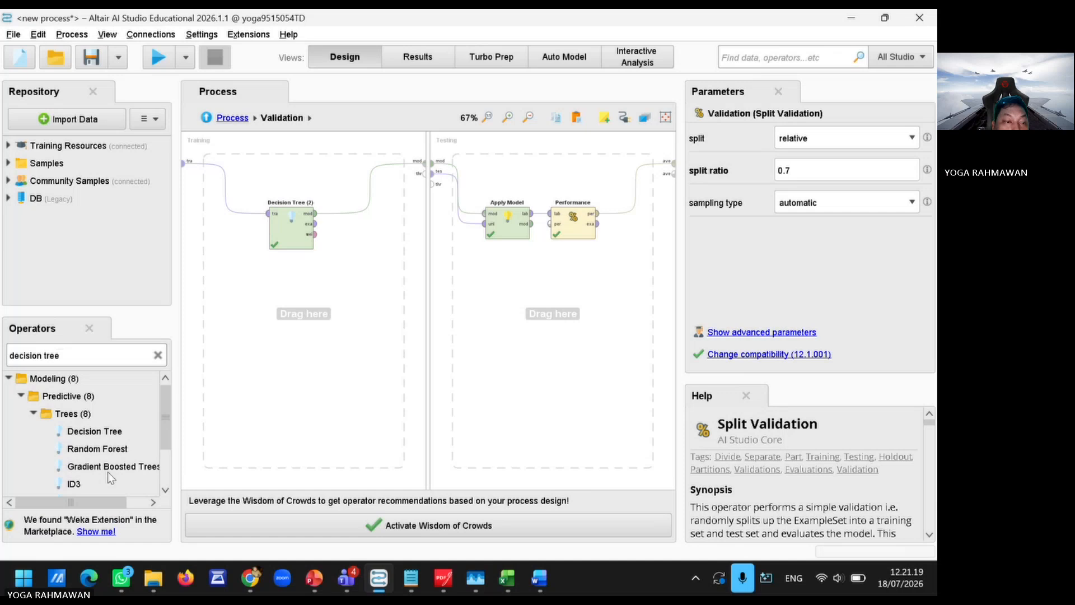
pyautogui.scroll(-1, 108, 471)
pyautogui.scroll(-1, 110, 478)
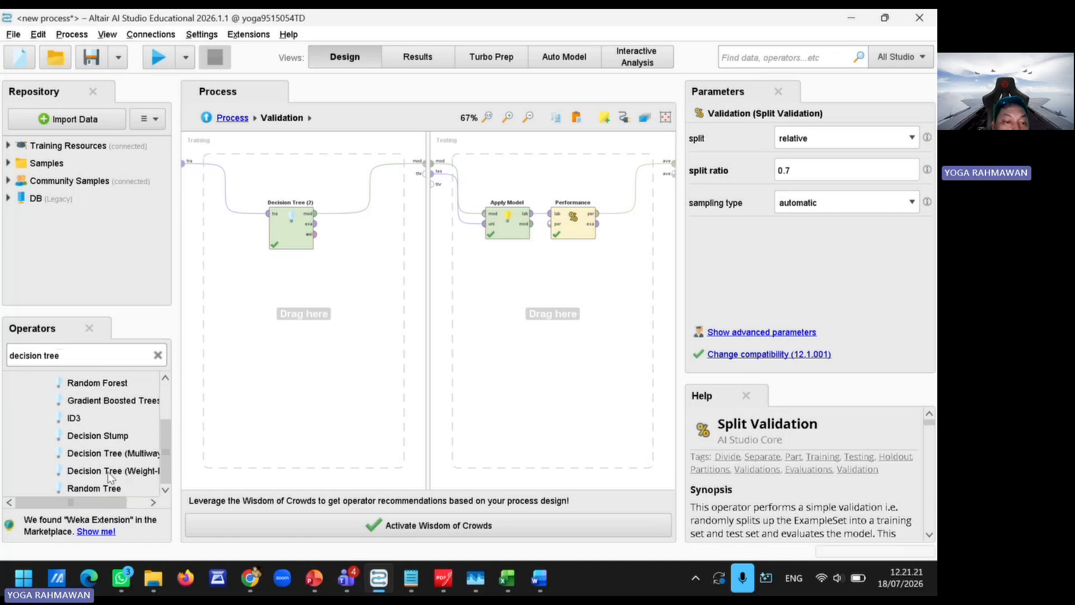
pyautogui.moveTo(88, 457); pyautogui.dragTo(325, 380)
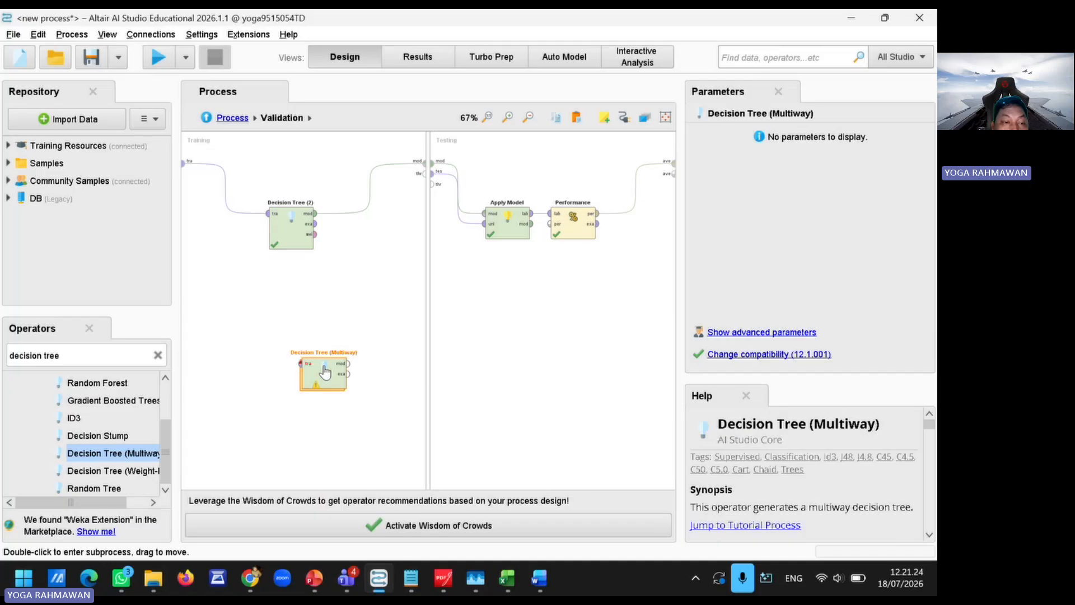
pyautogui.press('Delete')
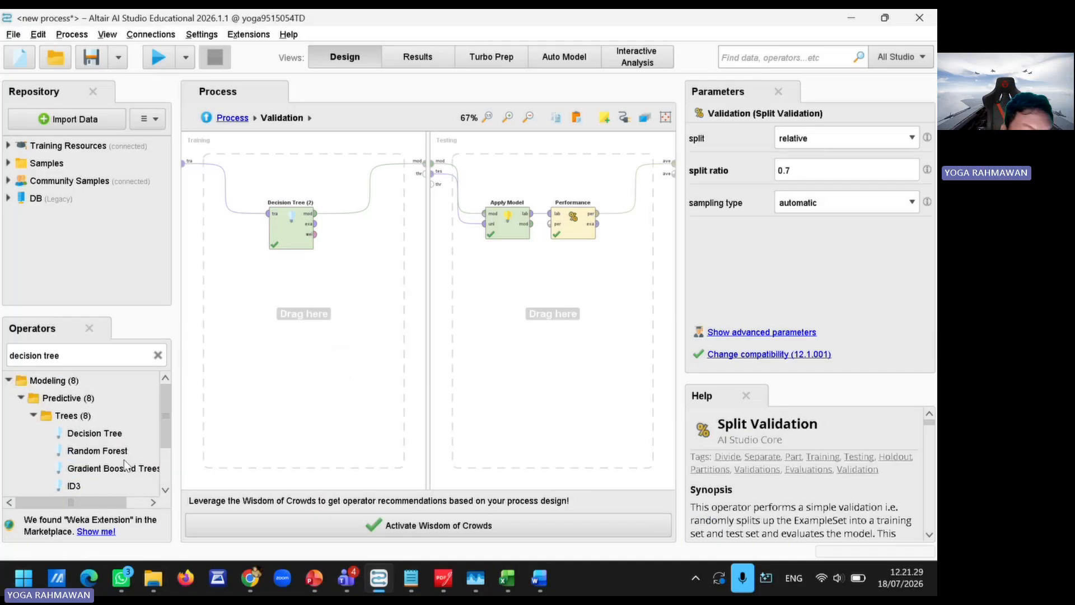
# Place a plain Decision Tree operator below the existing one in the training subprocess to examine its parameters, and delete it
pyautogui.moveTo(94, 433); pyautogui.dragTo(252, 378)
pyautogui.moveTo(261, 417); pyautogui.dragTo(293, 325)
pyautogui.click(344, 305)
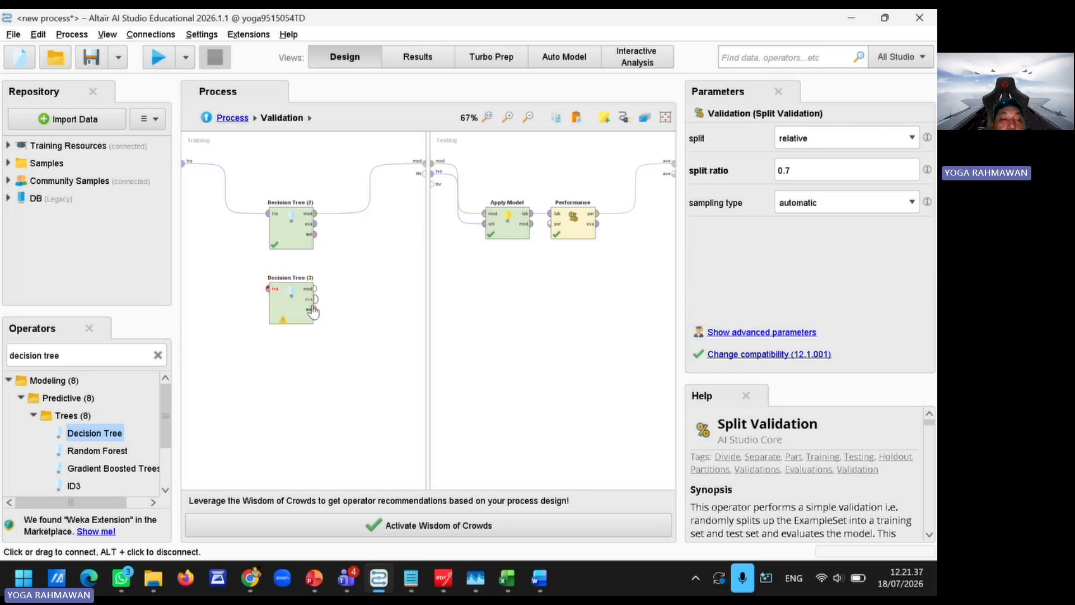
pyautogui.click(297, 312)
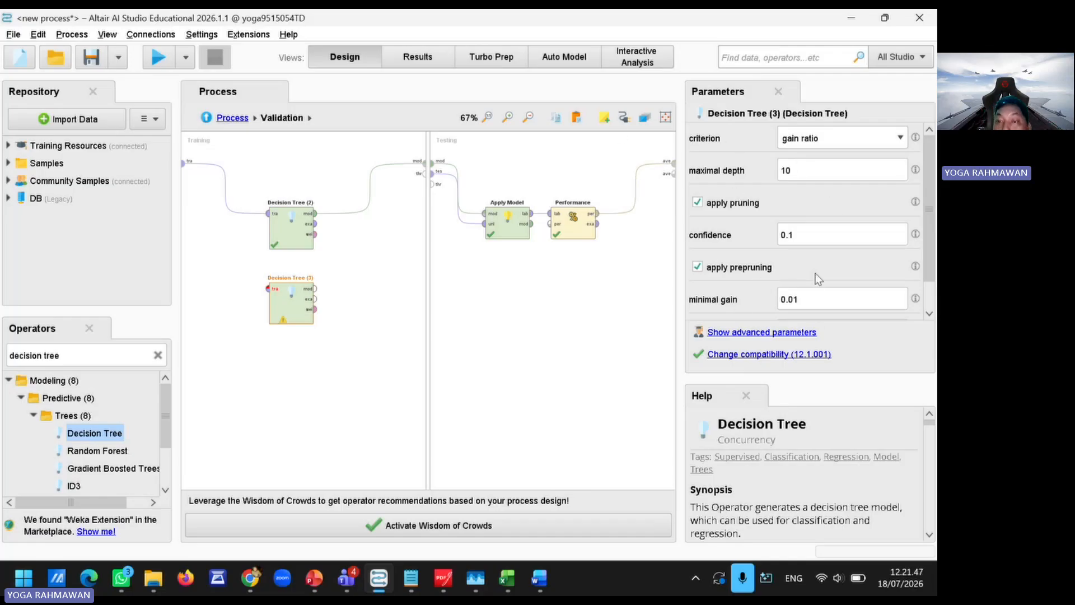
pyautogui.scroll(-1, 817, 283)
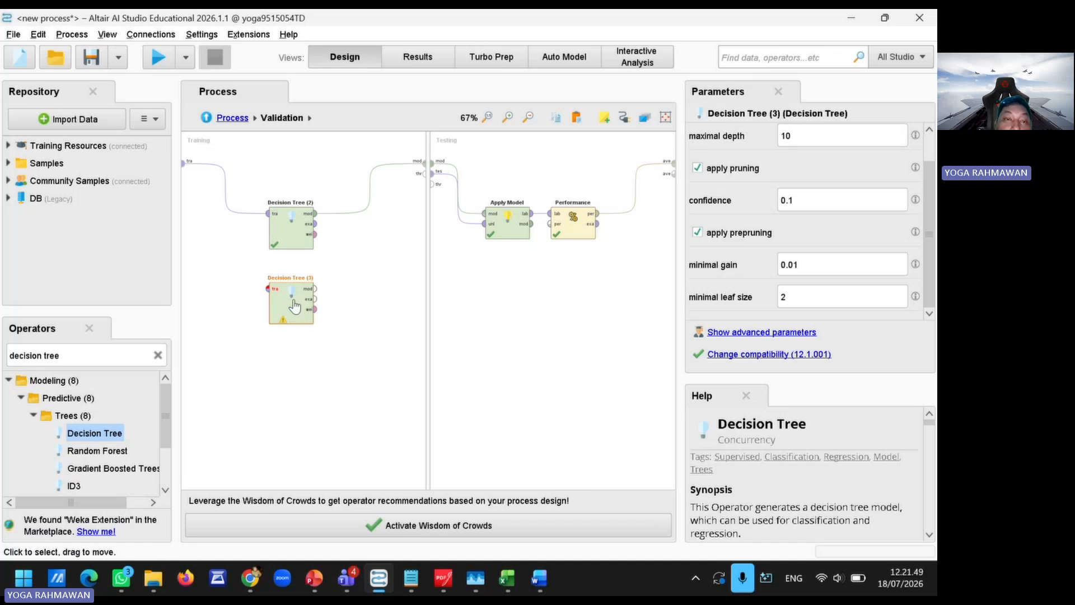
pyautogui.press('Delete')
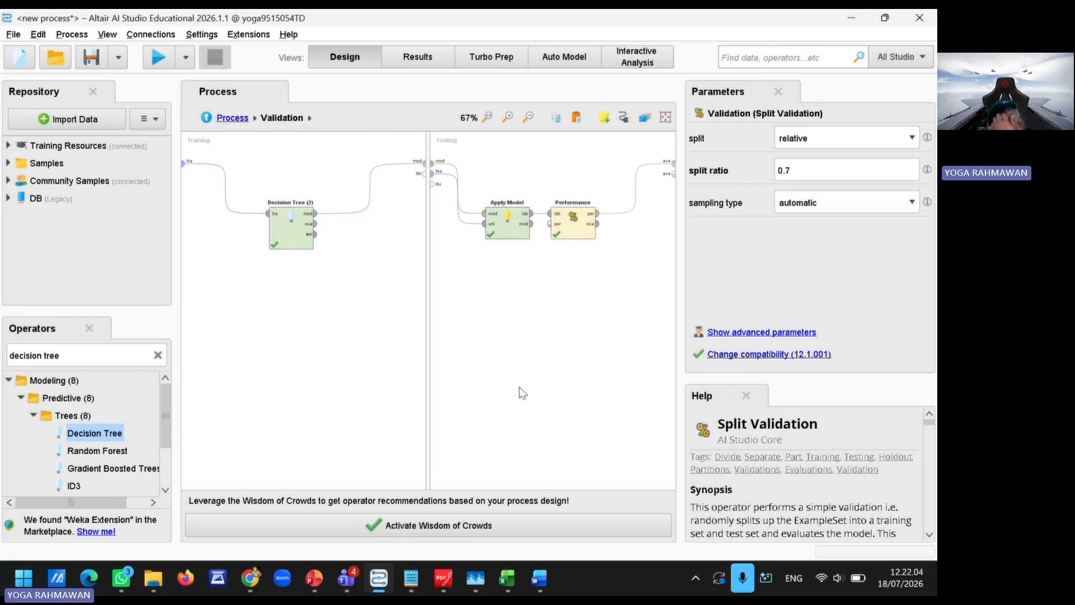
# Search the operators for "apply mode" and add an Apply Model operator below the existing one in the testing subprocess
pyautogui.click(137, 353)
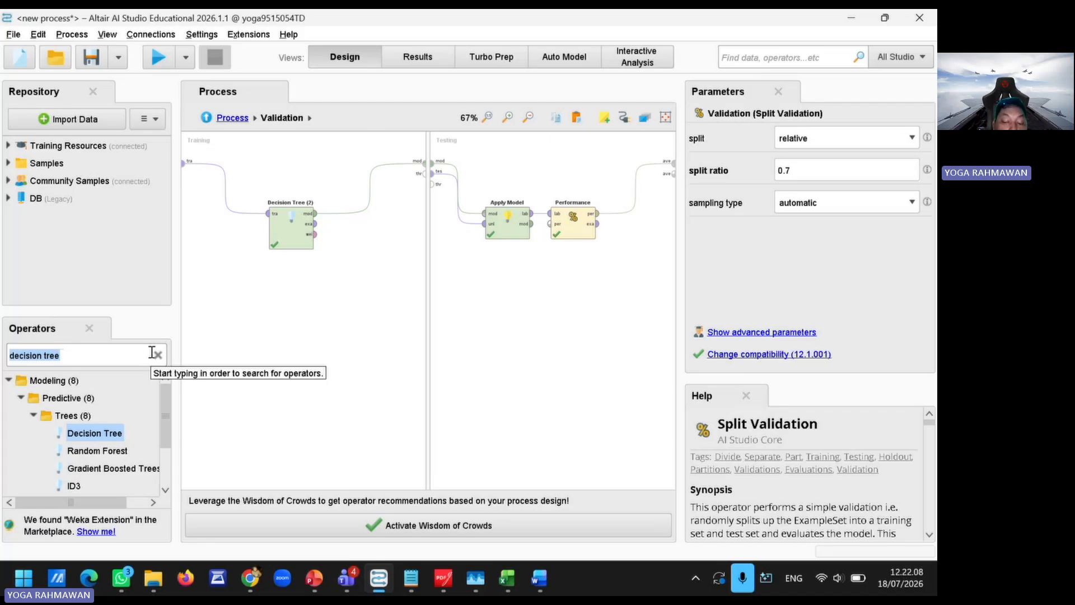
pyautogui.write('ap')
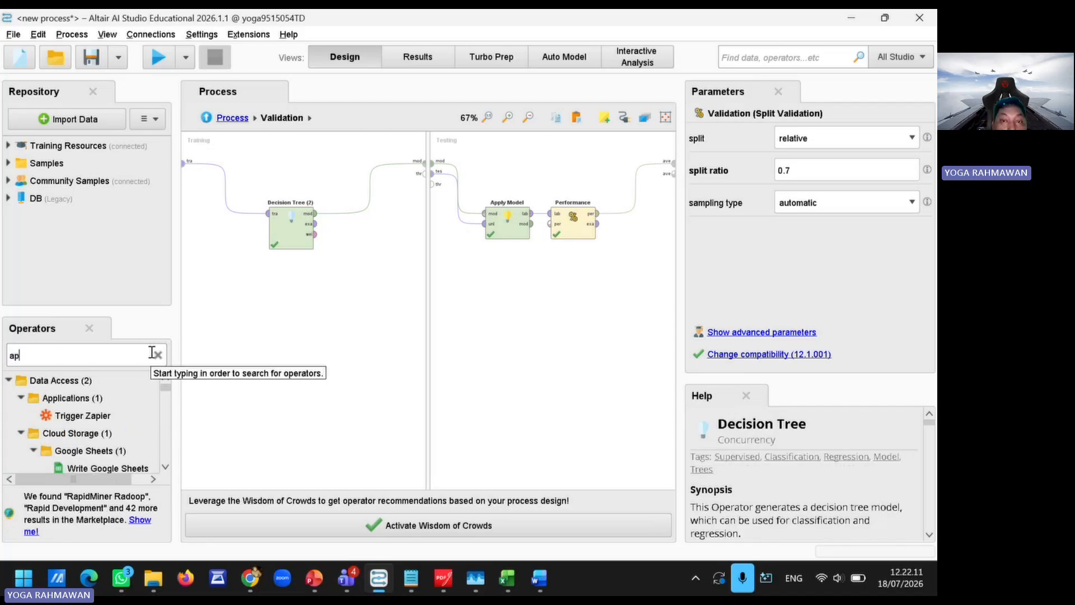
pyautogui.write('ply')
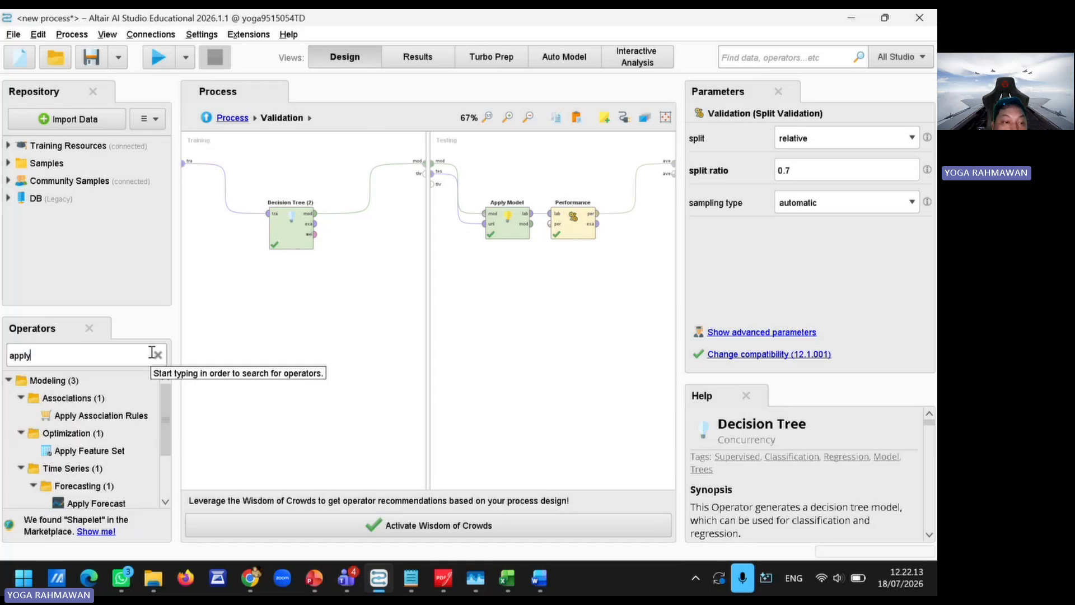
pyautogui.write(' mode')
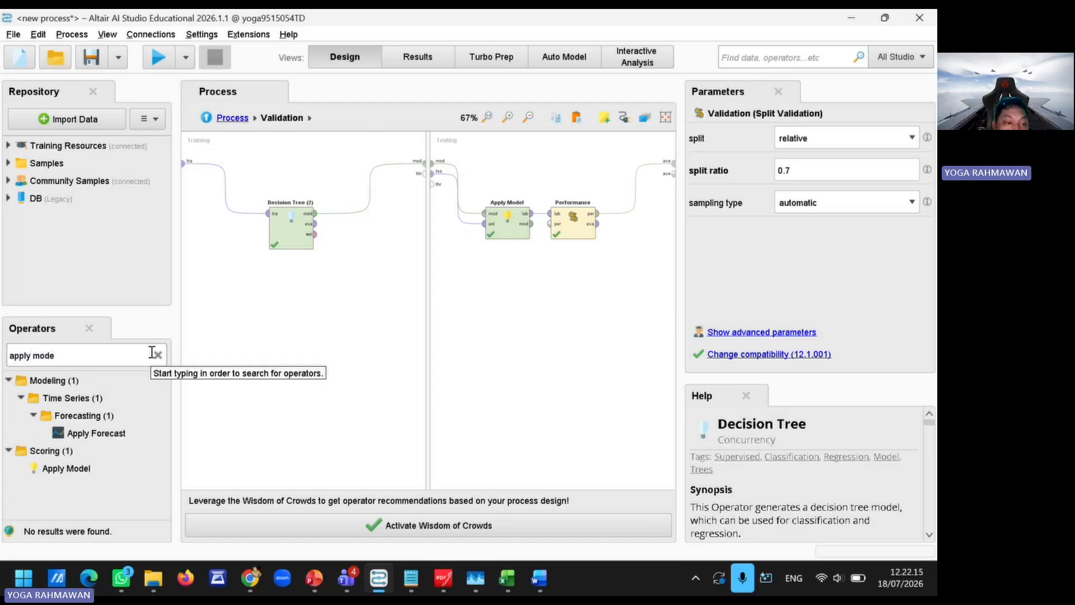
pyautogui.moveTo(62, 468); pyautogui.dragTo(519, 302)
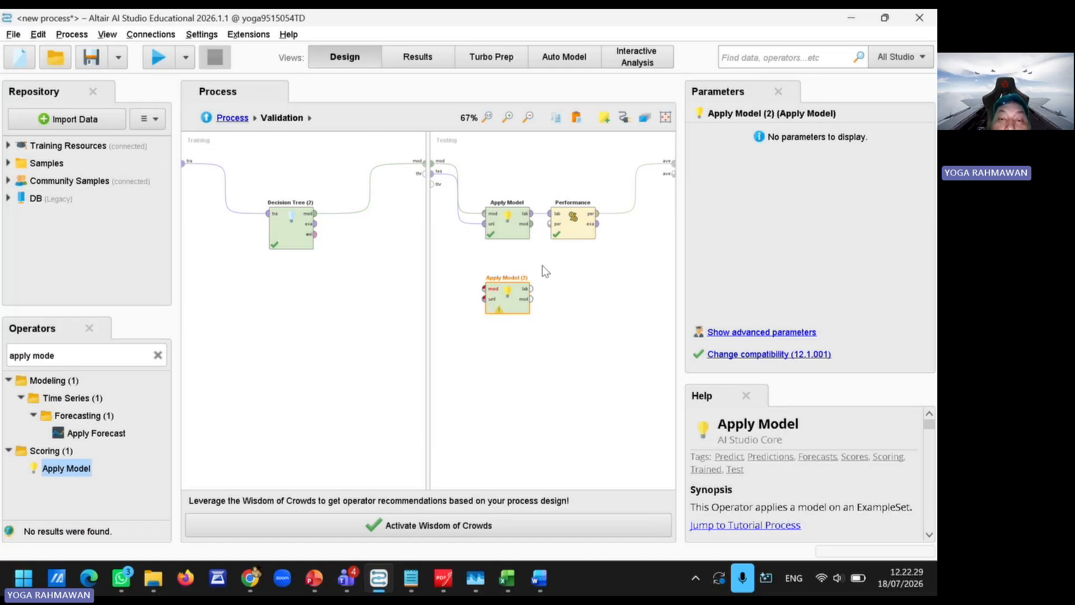
pyautogui.click(576, 291)
pyautogui.click(509, 300)
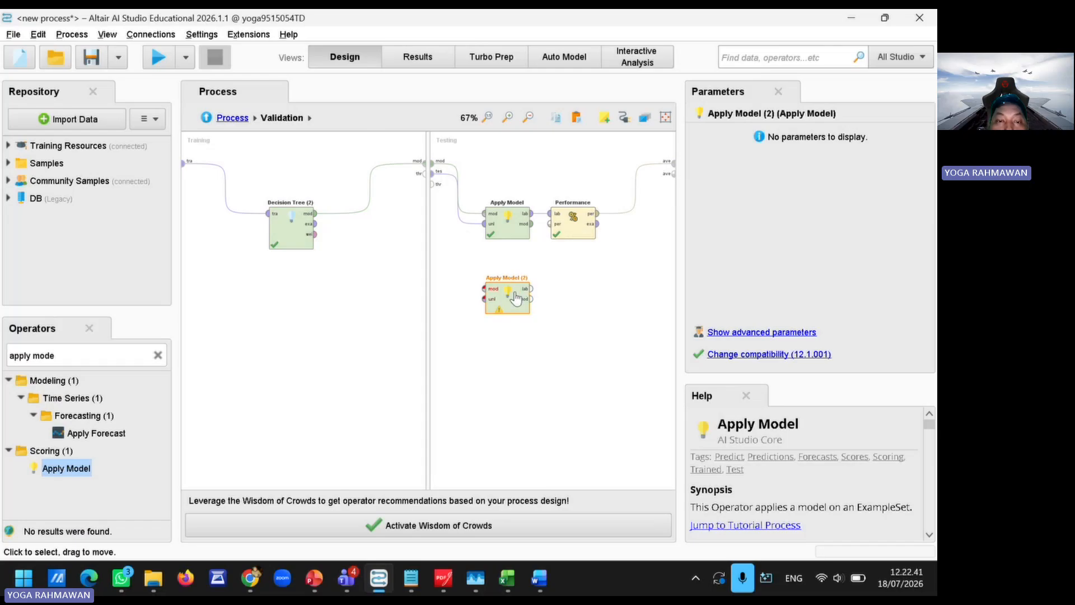
# Search the operators for "perfomance" and add a Performance (Classification) operator beside the newly added Apply Model in the testing subprocess
pyautogui.click(158, 355)
pyautogui.write('pe')
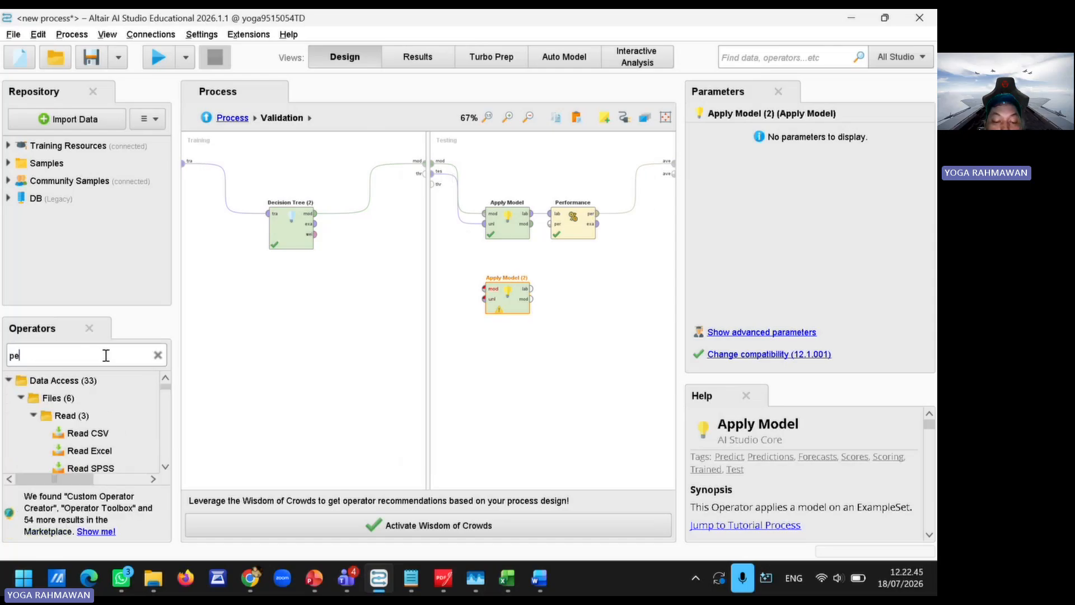
pyautogui.write('rfomance')
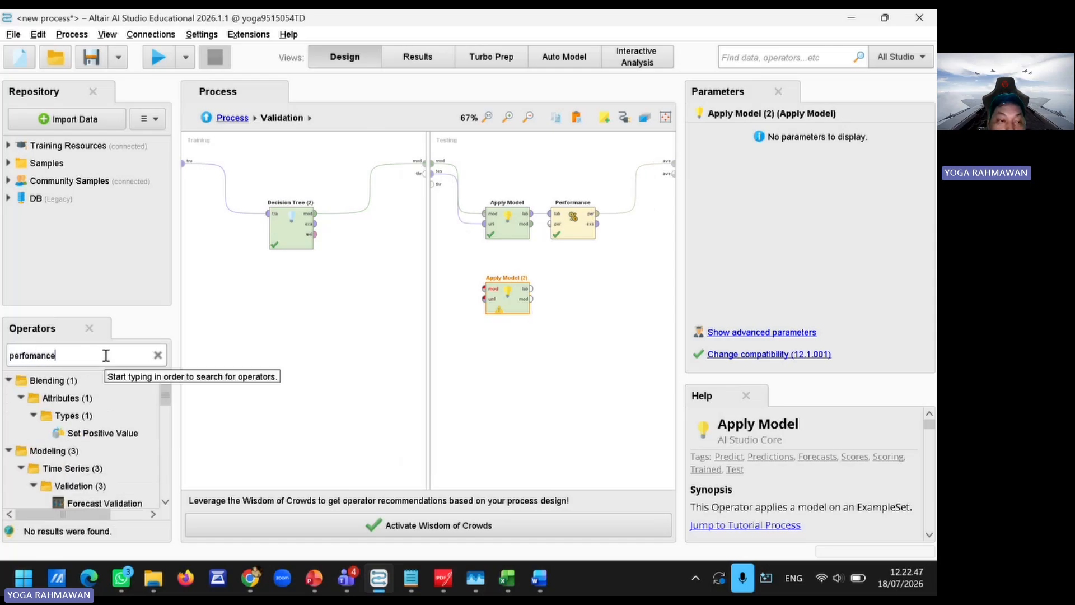
pyautogui.scroll(-3, 106, 425)
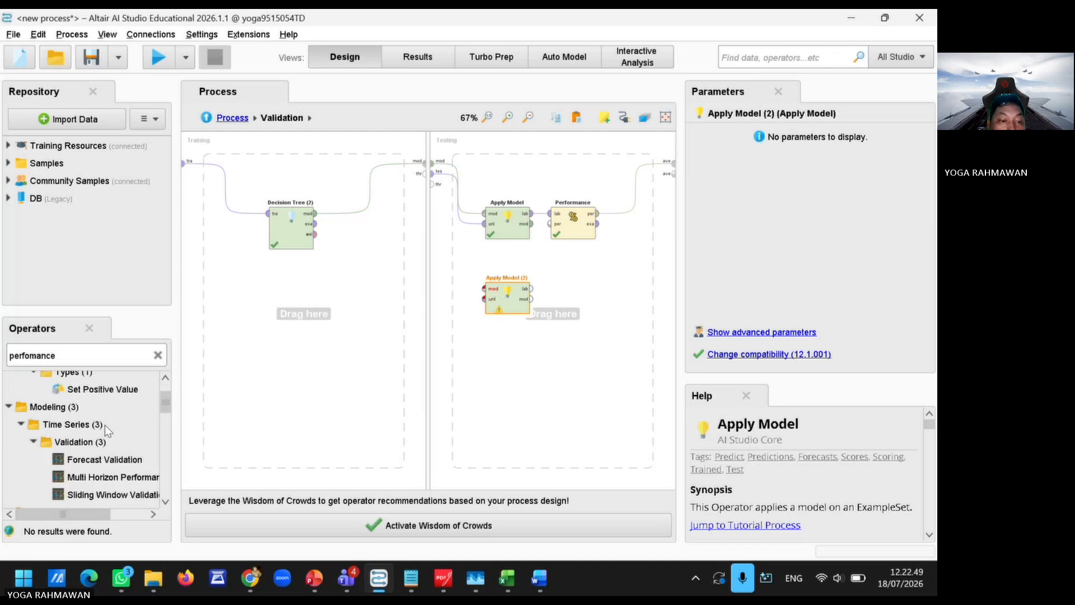
pyautogui.scroll(-2, 111, 447)
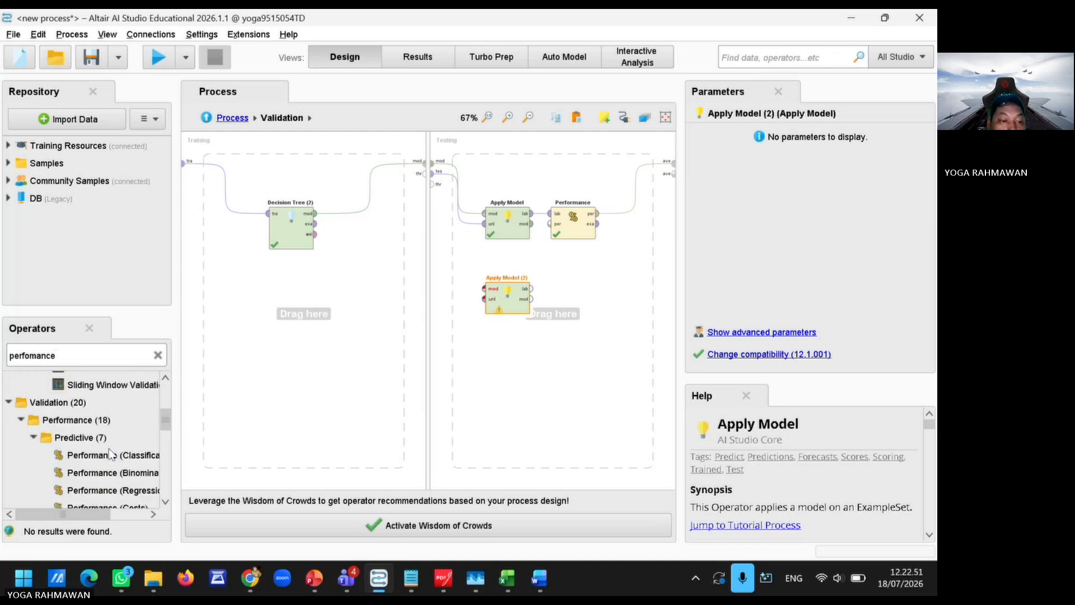
pyautogui.moveTo(104, 460)
pyautogui.moveTo(103, 460); pyautogui.dragTo(580, 305)
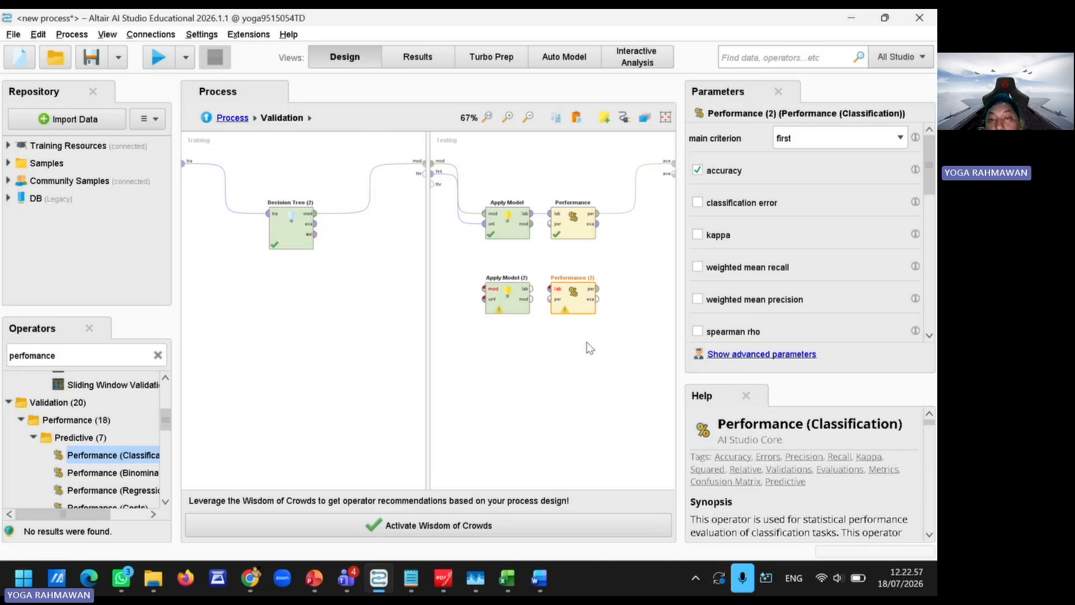
# Compare the two Performance operators' parameters and examine how the original Apply Model and Performance are connected in the testing subprocess
pyautogui.click(574, 221)
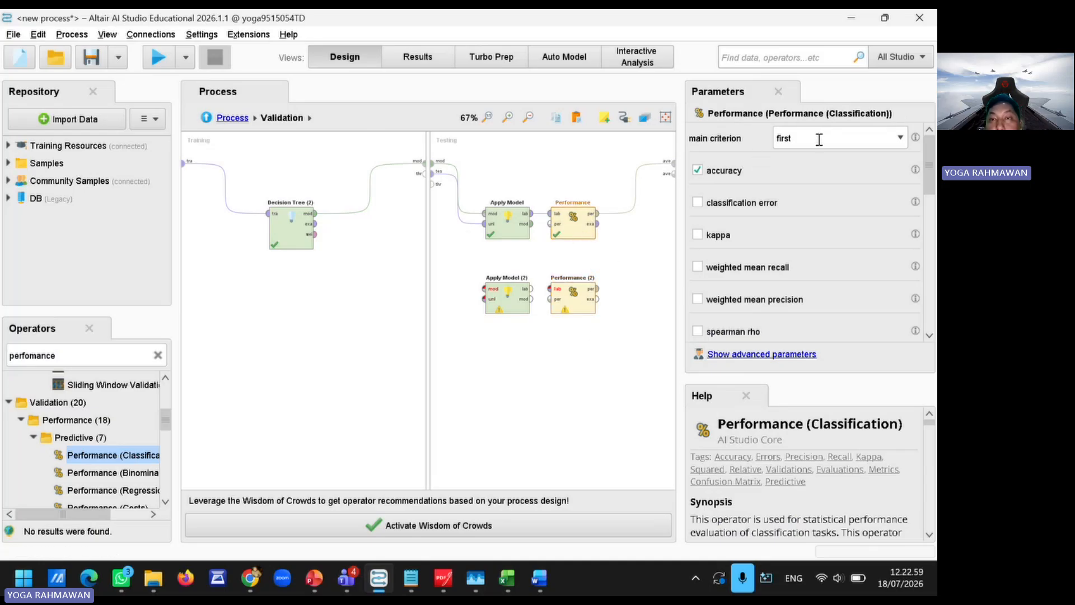
pyautogui.click(616, 305)
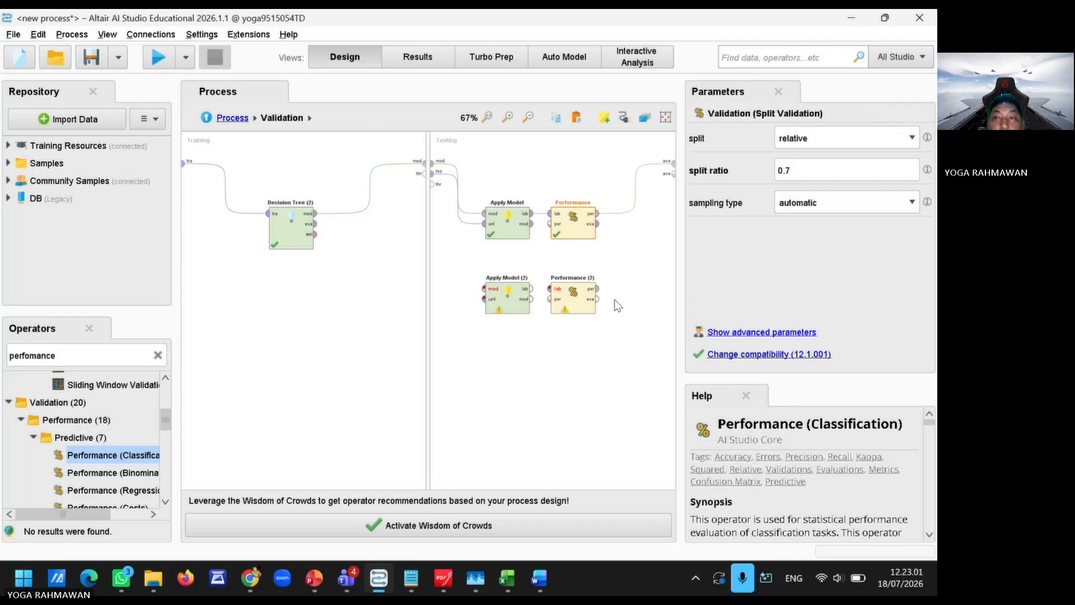
pyautogui.click(561, 306)
pyautogui.click(588, 349)
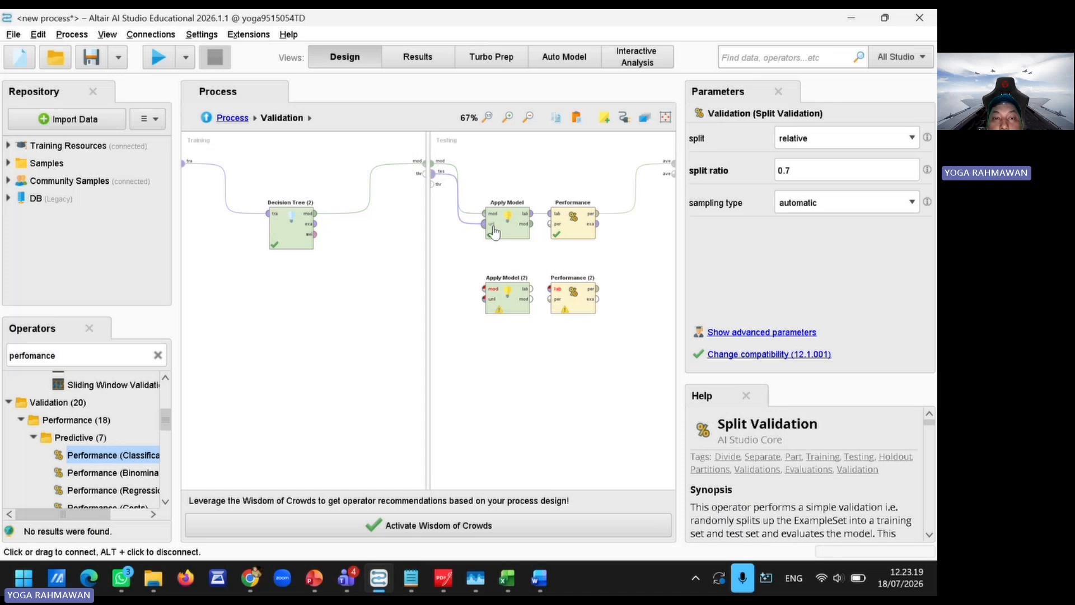
pyautogui.moveTo(494, 230)
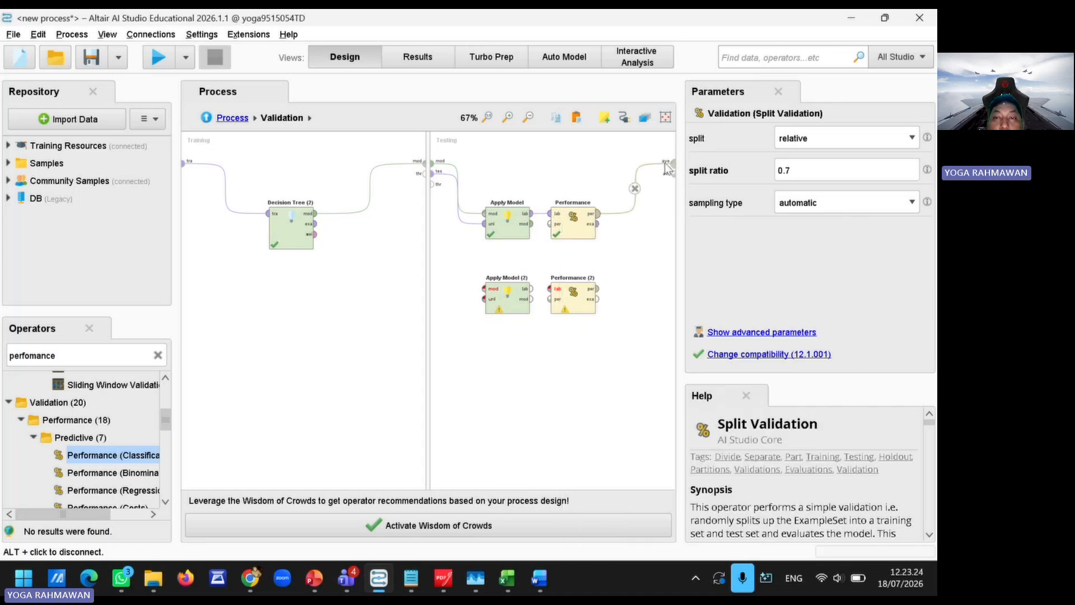
# Delete the extra Apply Model and Performance operators below the originals in the testing subprocess and run the process
pyautogui.click(517, 306)
pyautogui.press('Delete')
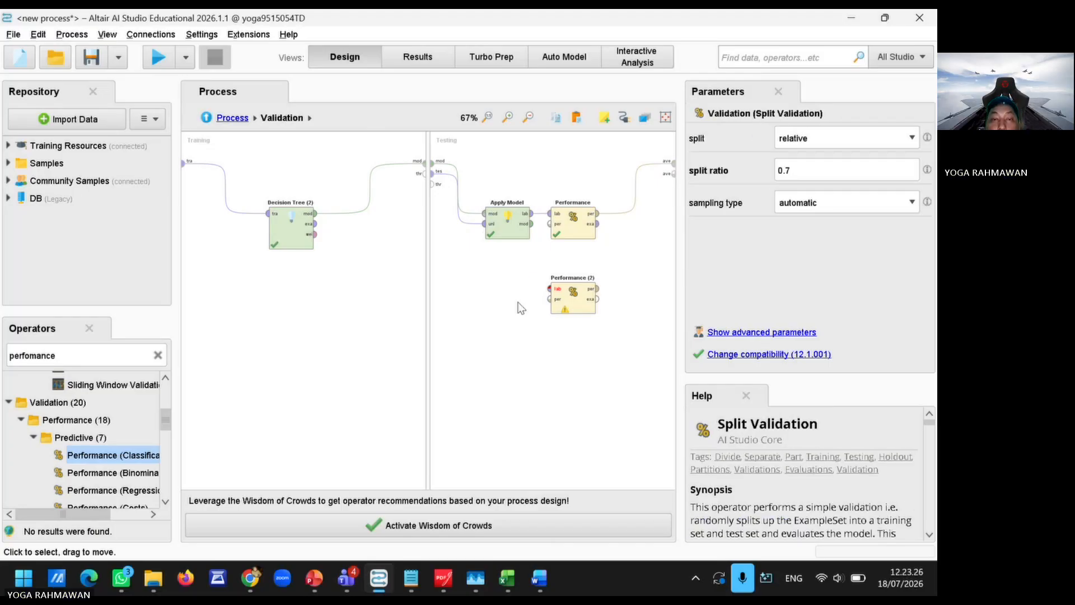
pyautogui.click(569, 305)
pyautogui.press('Delete')
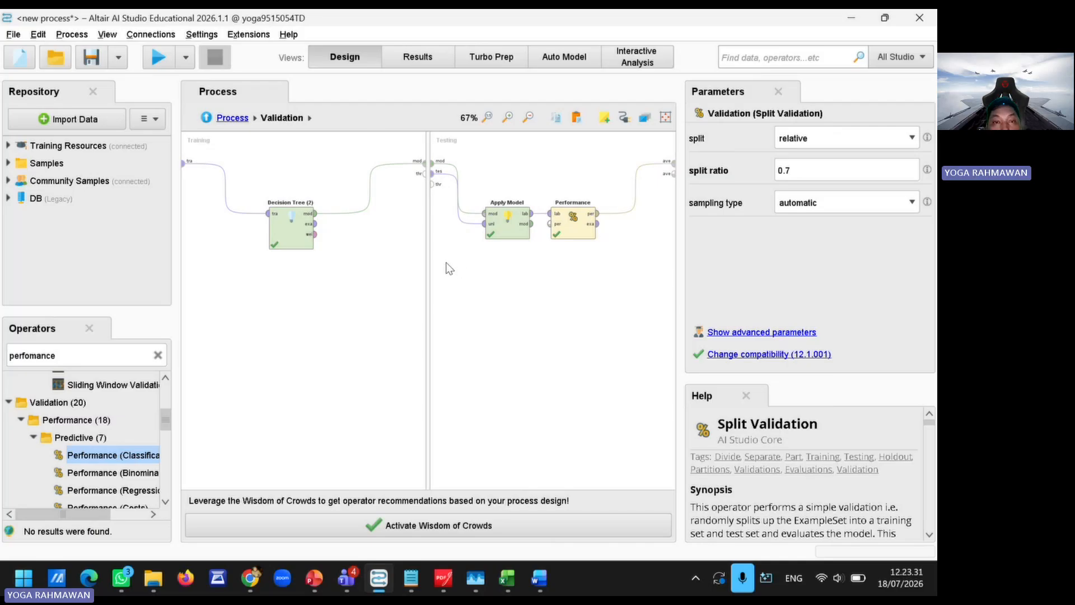
pyautogui.click(159, 58)
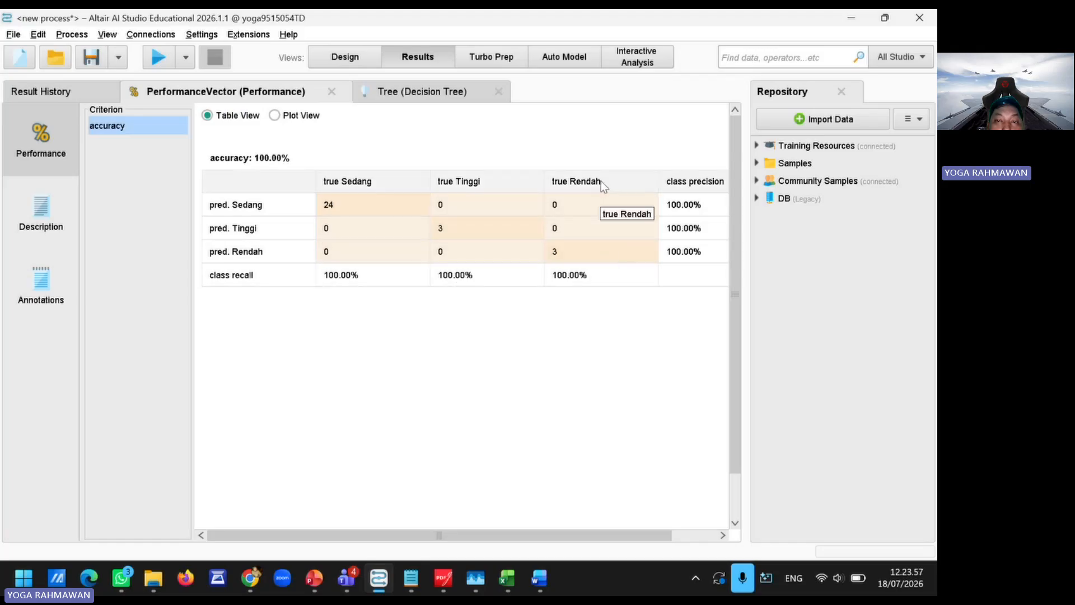
# Display the decision tree graph and spread its Tinggi, Sedang, Rendah and lower Konsumsi_Batubara_Ton nodes apart for readability
pyautogui.click(421, 92)
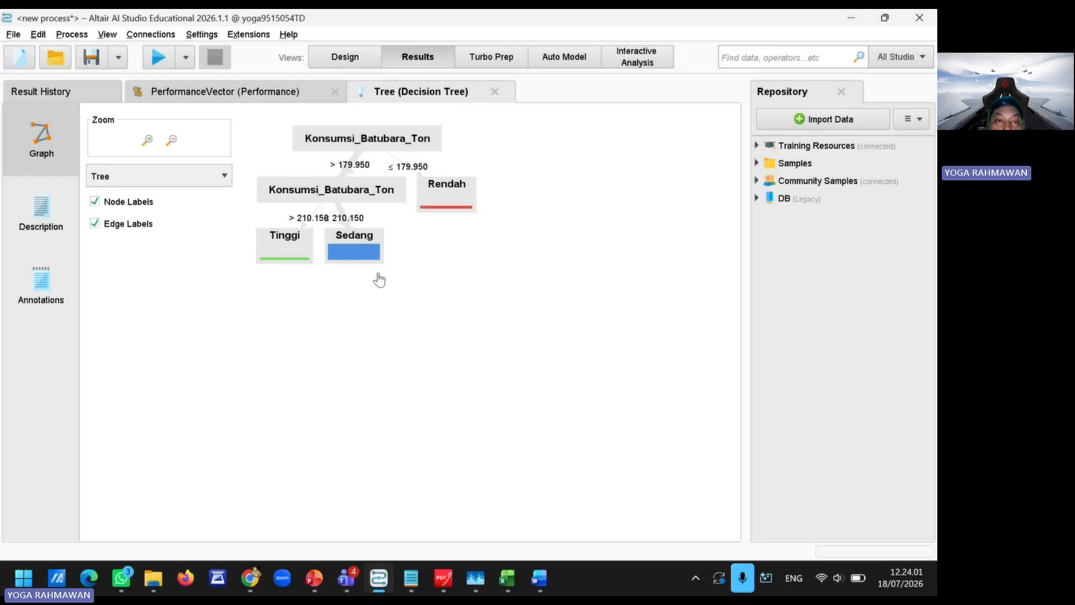
pyautogui.moveTo(283, 249); pyautogui.dragTo(257, 277)
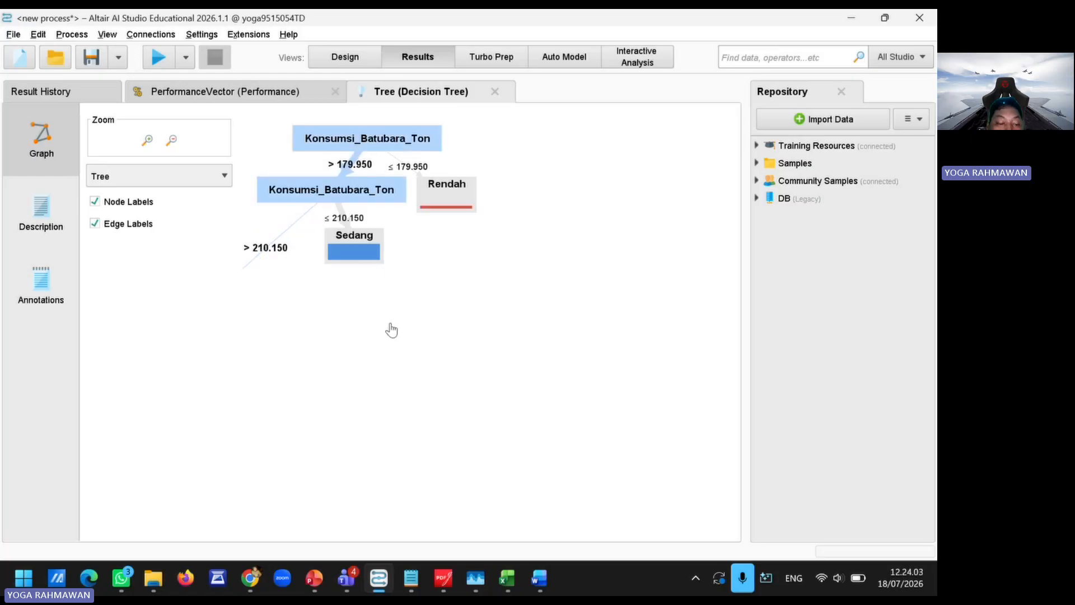
pyautogui.moveTo(401, 318); pyautogui.dragTo(474, 327)
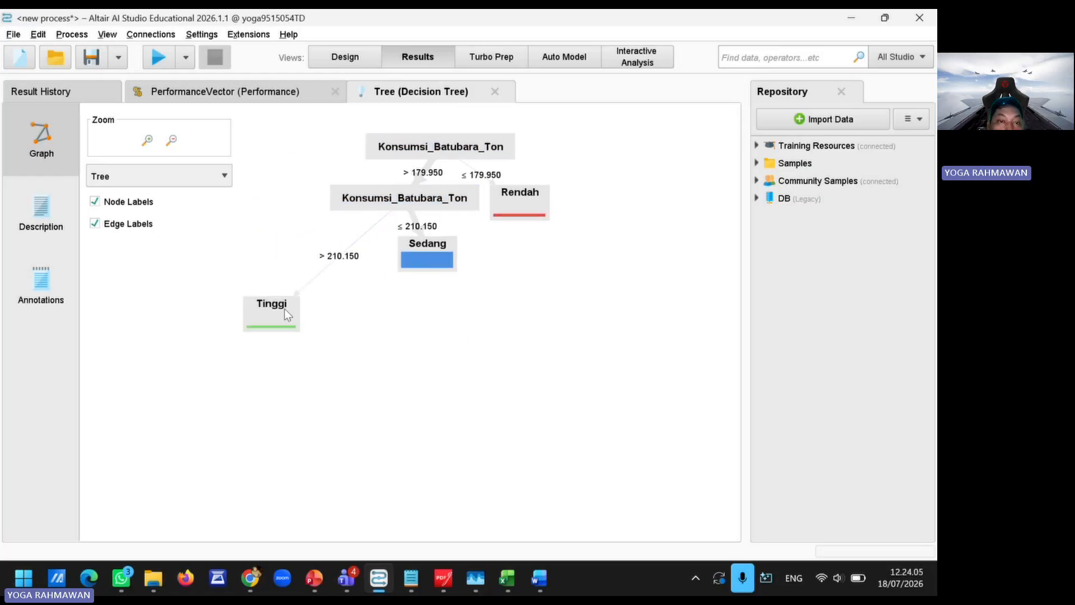
pyautogui.moveTo(268, 310); pyautogui.dragTo(335, 260)
pyautogui.click(466, 272)
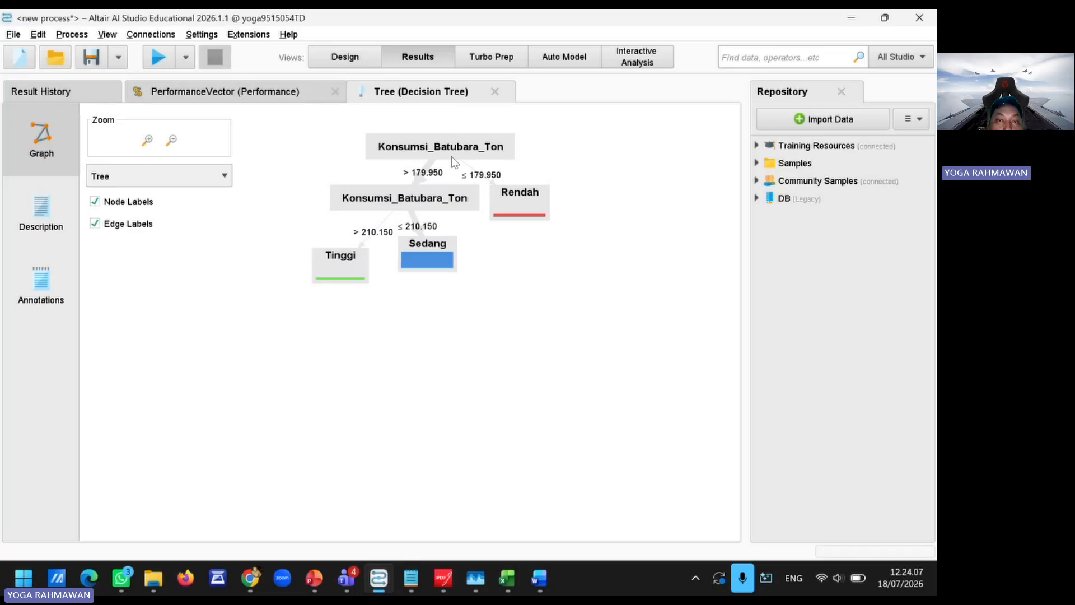
pyautogui.moveTo(529, 207); pyautogui.dragTo(592, 212)
pyautogui.moveTo(407, 269); pyautogui.dragTo(438, 349)
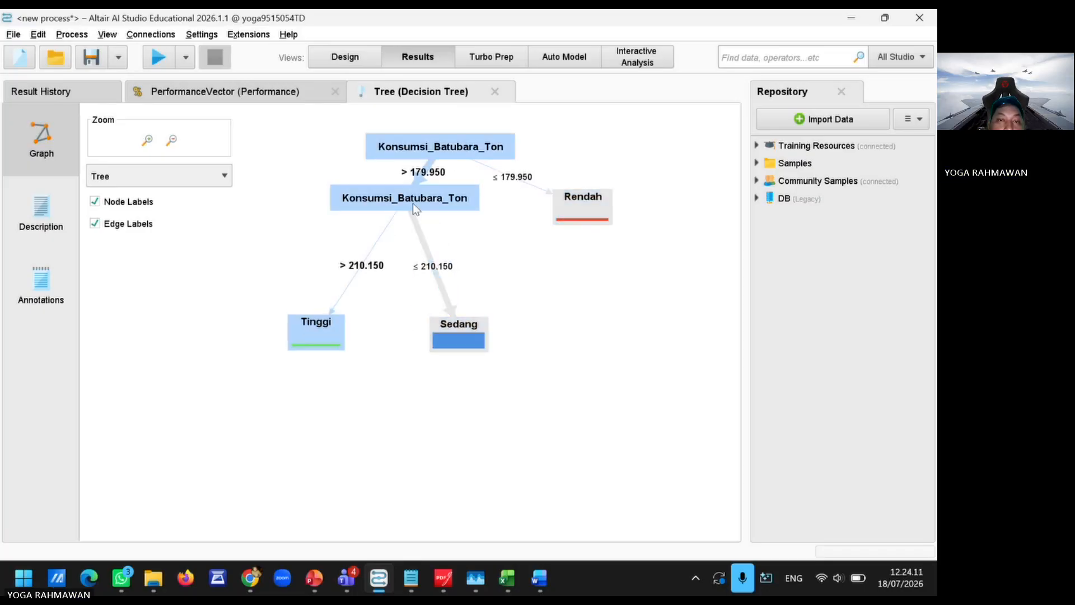
pyautogui.moveTo(412, 203)
pyautogui.mouseDown()
pyautogui.moveTo(383, 236)
pyautogui.moveTo(403, 212)
pyautogui.mouseUp()
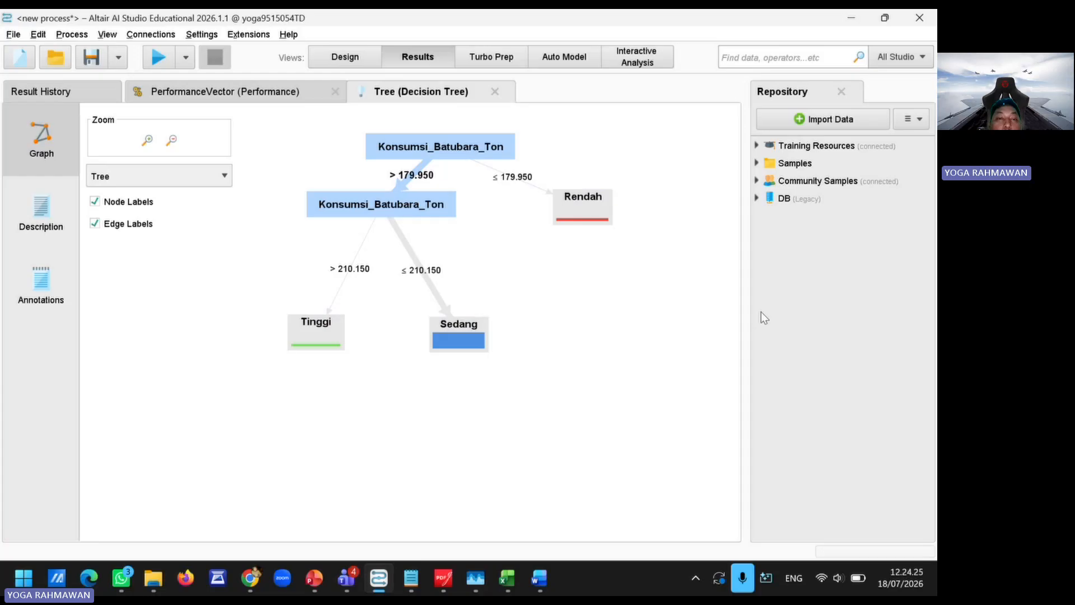
# Highlight the decision paths leading to the Tinggi, Sedang and Rendah leaves one after another and examine their conditions
pyautogui.click(317, 337)
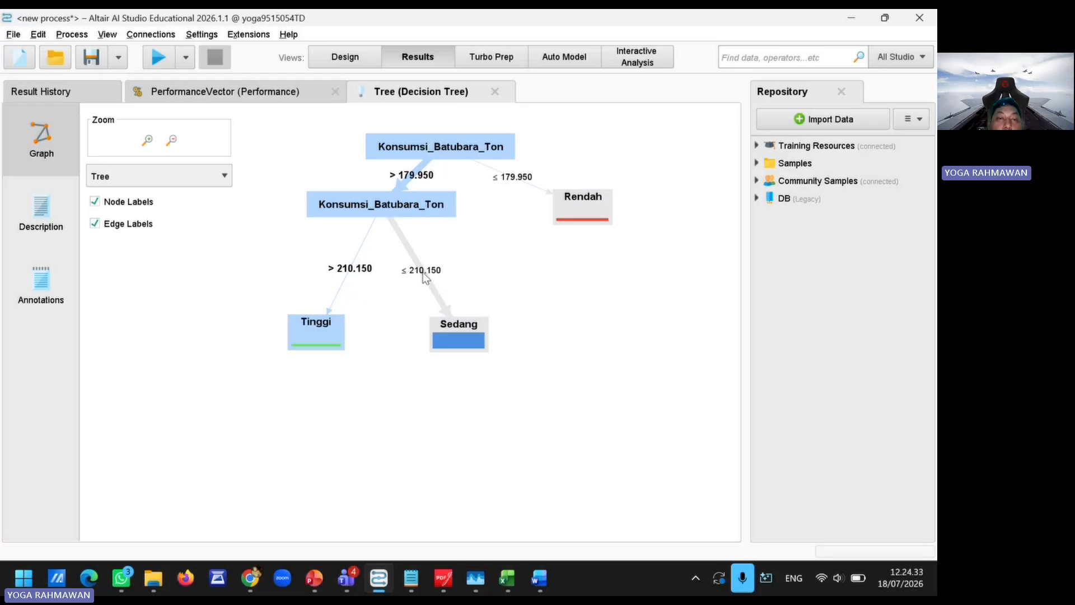
pyautogui.click(459, 344)
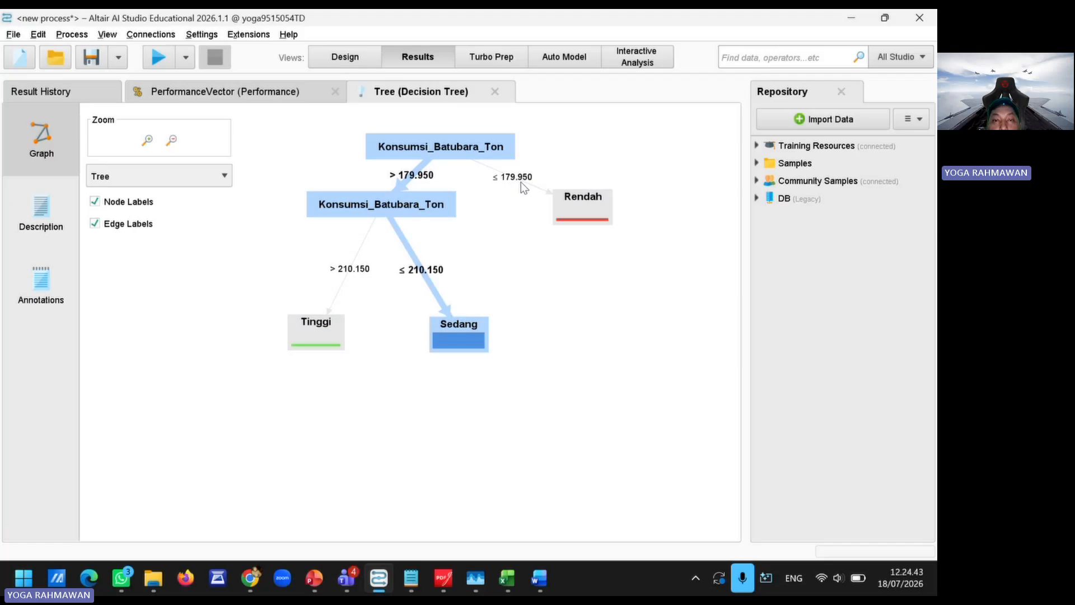
pyautogui.click(580, 206)
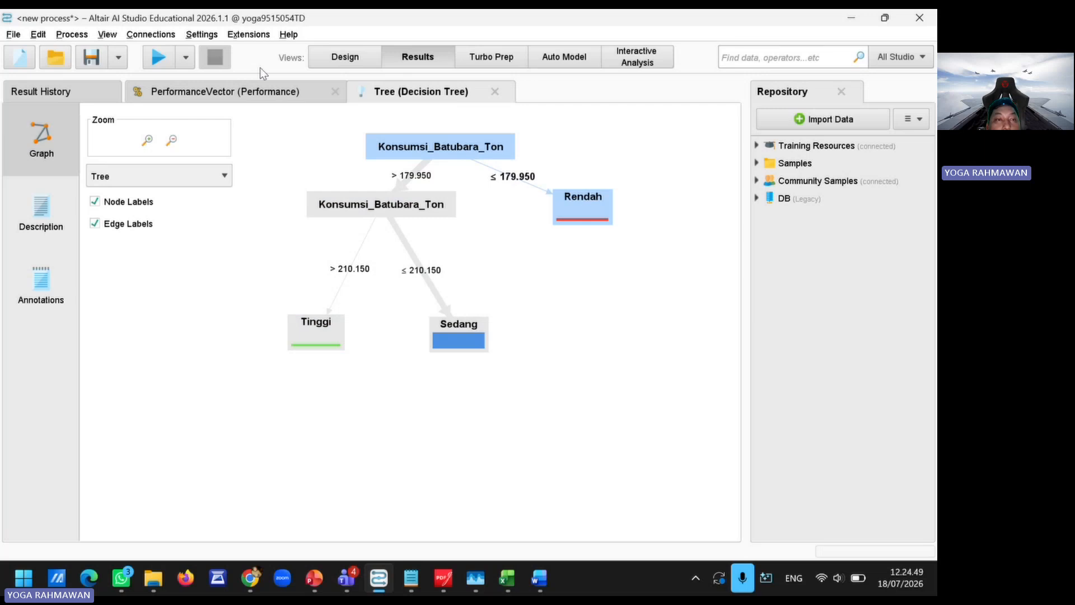
# Return to the process design, try to run it again, and delete the unconnected Performance operator in the testing subprocess
pyautogui.click(352, 62)
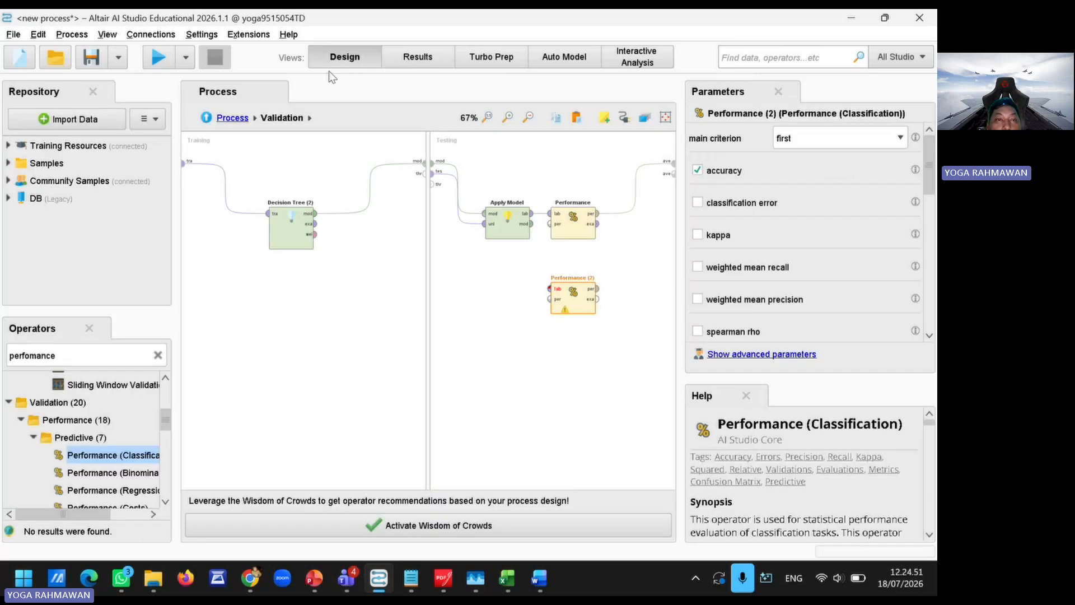
pyautogui.click(232, 118)
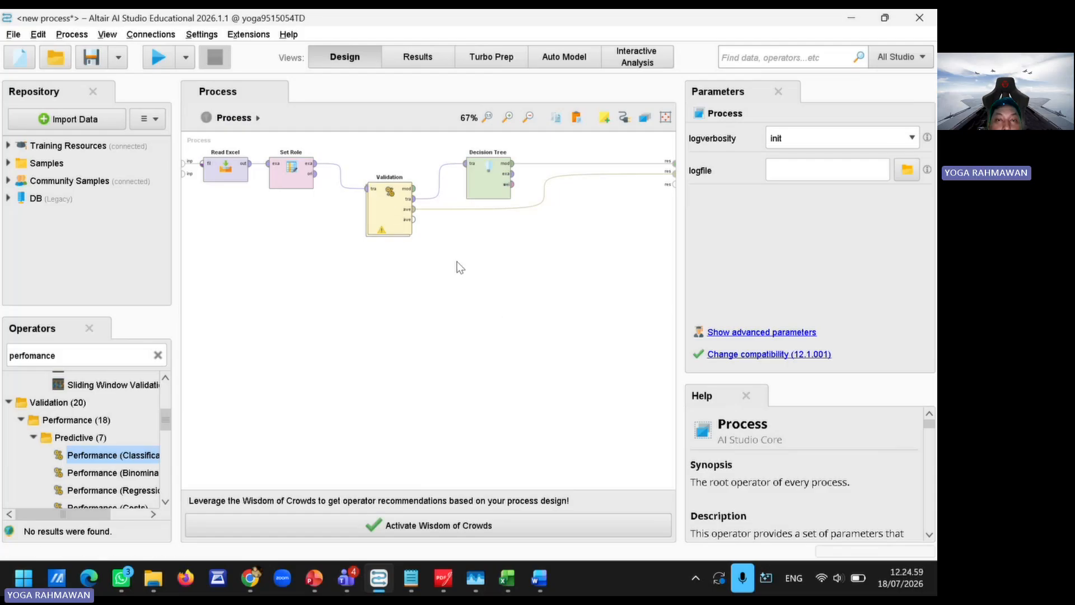
pyautogui.click(386, 227)
pyautogui.click(469, 274)
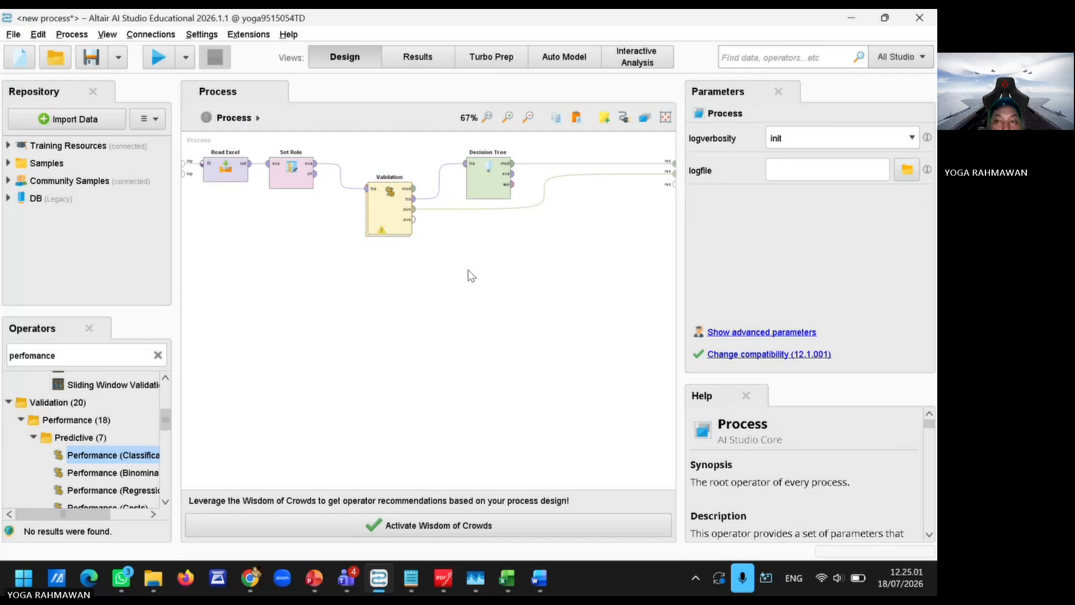
pyautogui.click(383, 221)
pyautogui.click(429, 280)
pyautogui.click(159, 58)
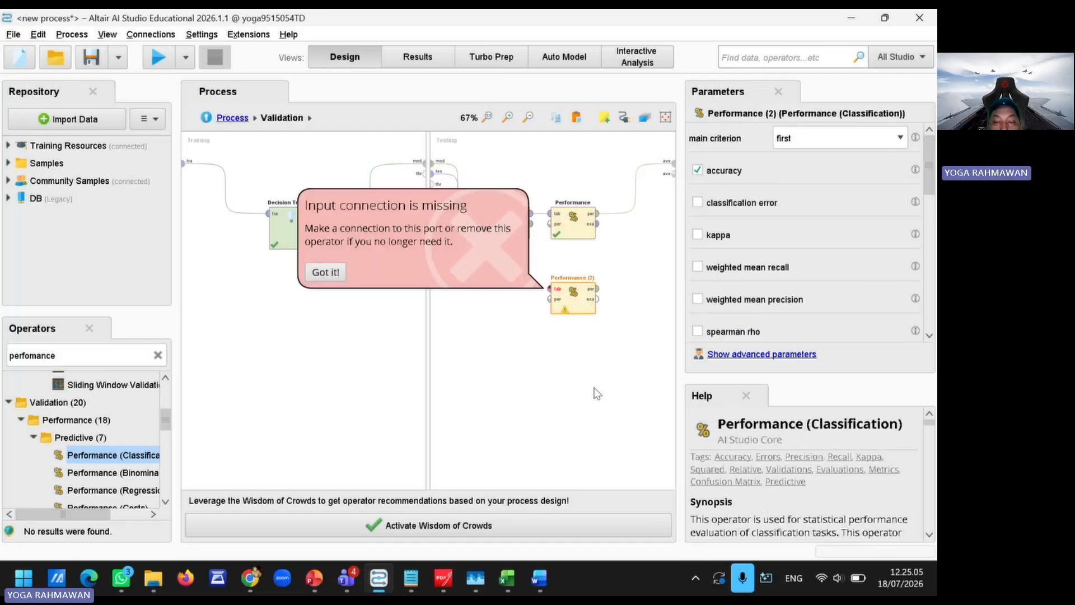
pyautogui.press('Delete')
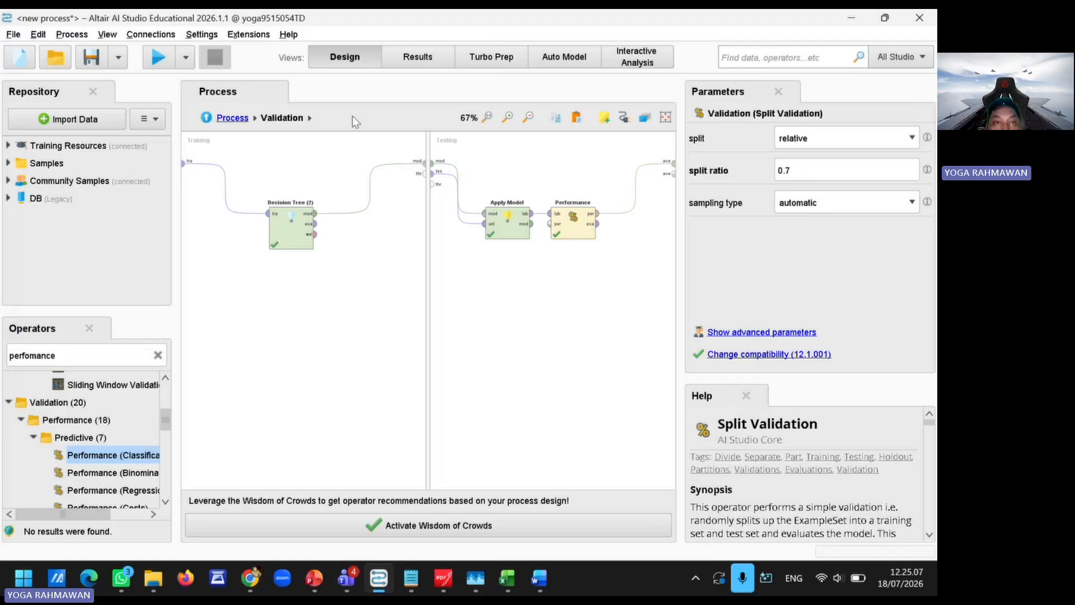
# Return to the main process and examine the Decision Tree's parameters and the Validation operator's output connection to the results
pyautogui.click(231, 118)
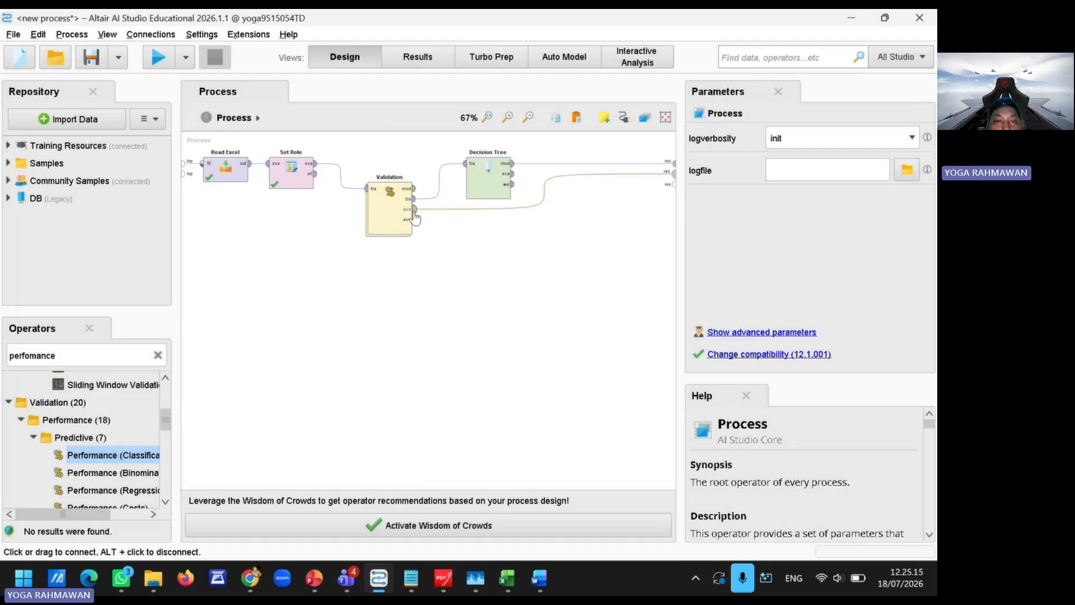
pyautogui.moveTo(413, 206)
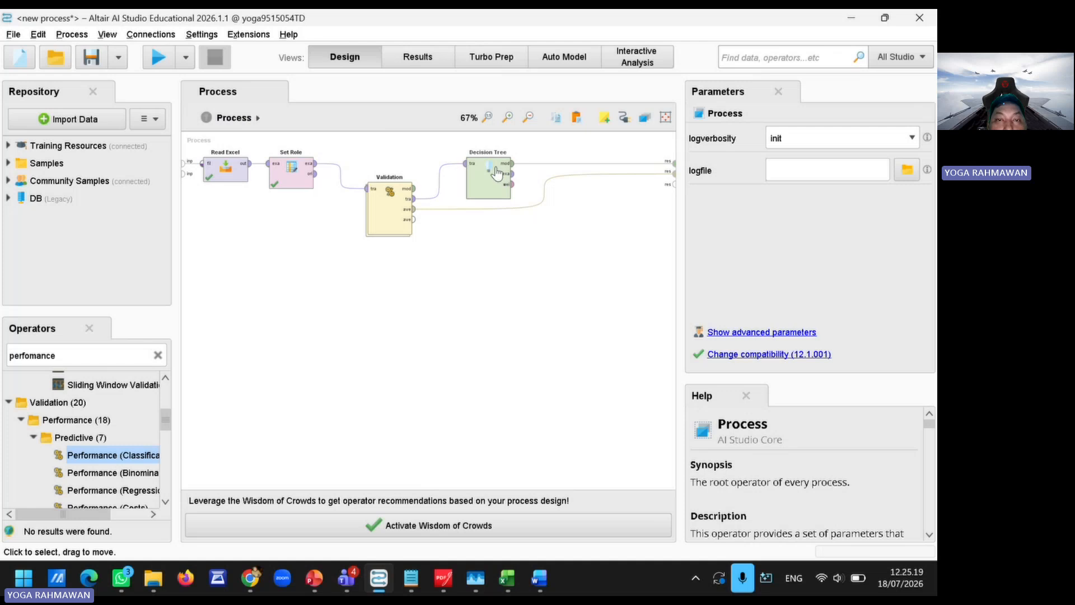
pyautogui.click(496, 174)
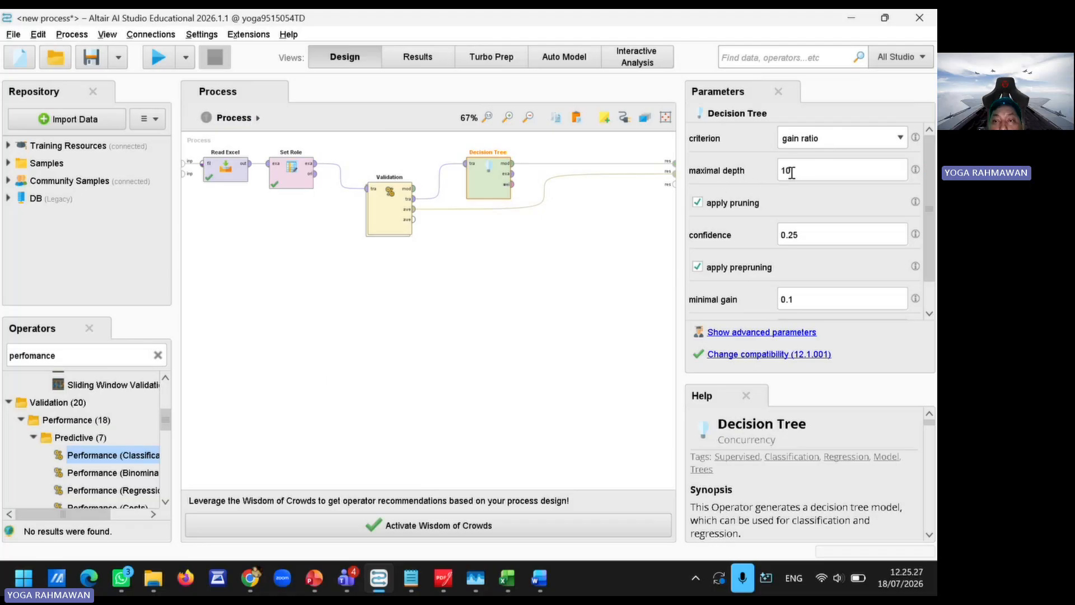
pyautogui.click(800, 241)
pyautogui.scroll(-1, 817, 267)
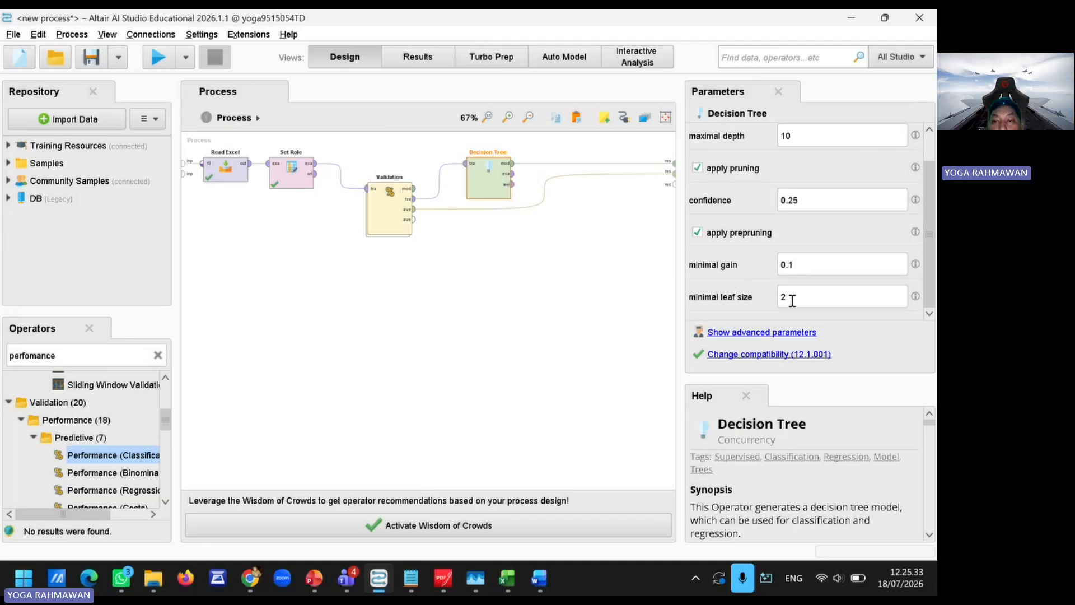
pyautogui.click(482, 259)
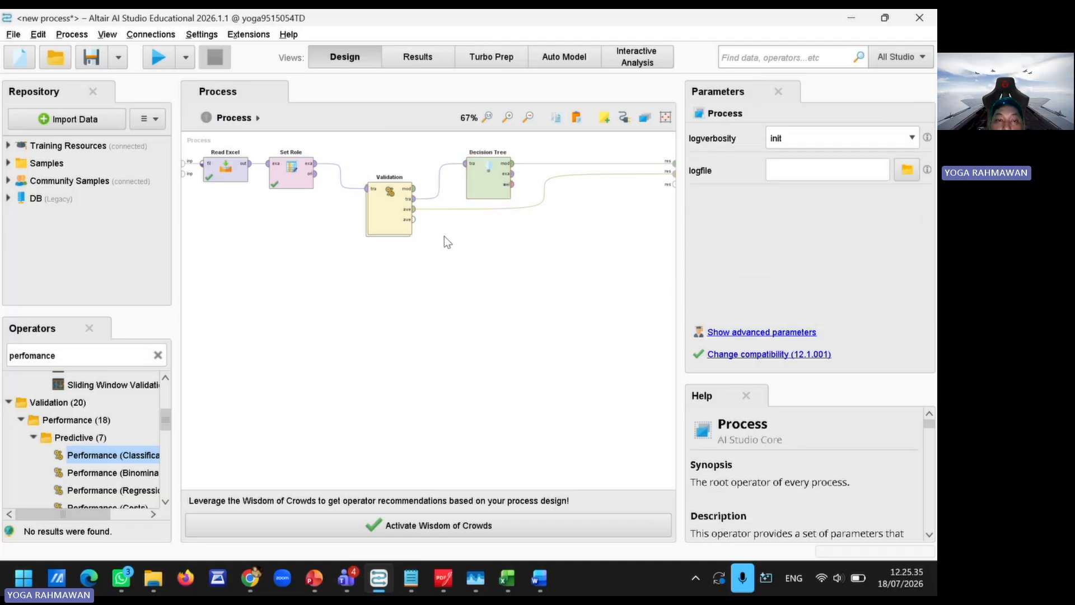
pyautogui.moveTo(415, 218)
pyautogui.moveTo(673, 178)
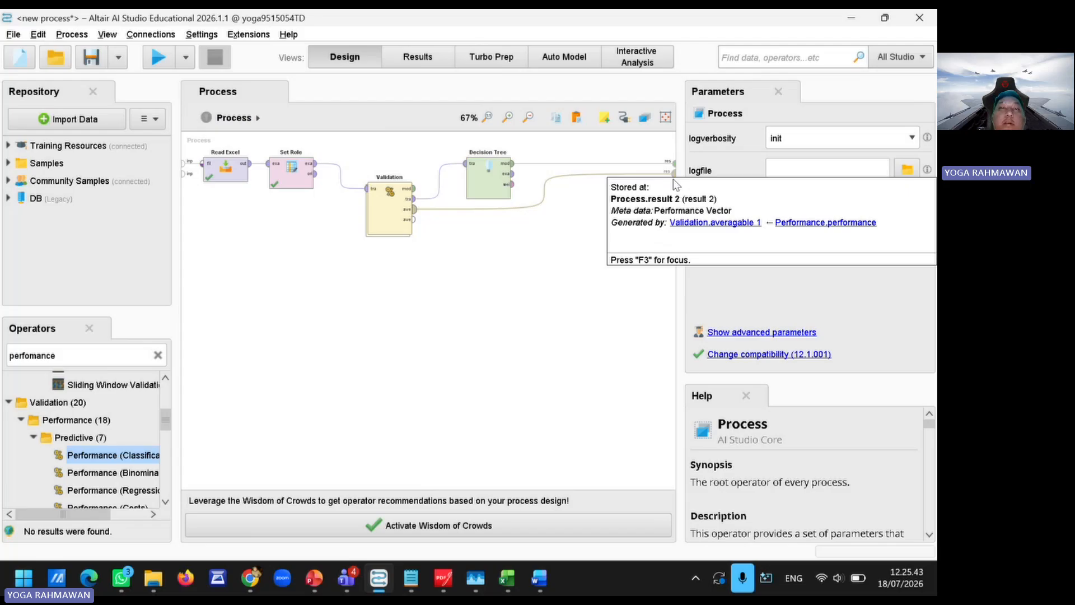
# Run the process and review the accuracy table of the performance vector and the decision tree graph
pyautogui.press('F11')
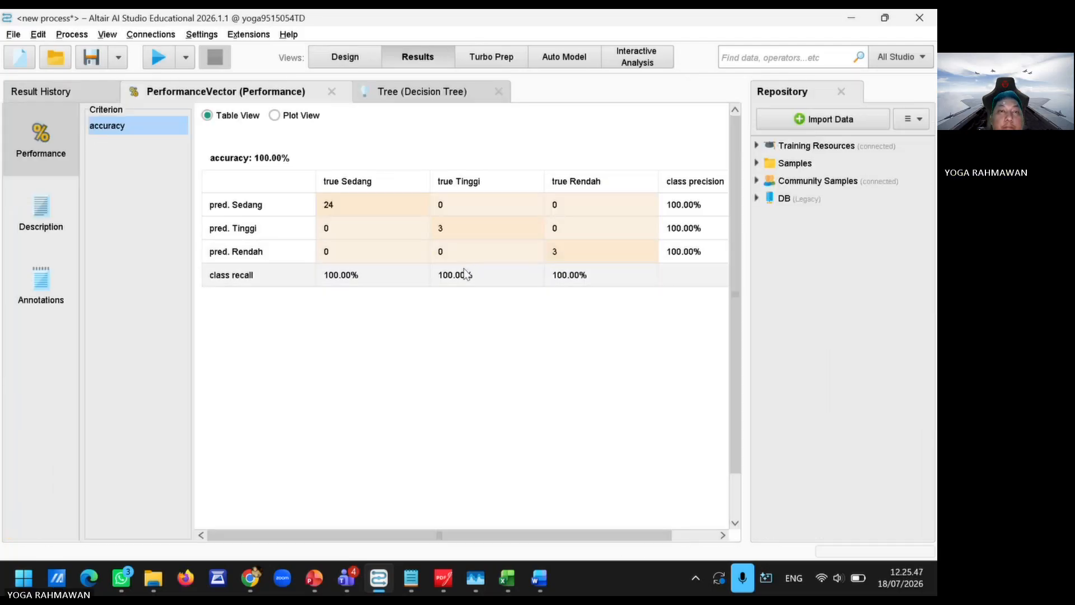
pyautogui.click(337, 58)
pyautogui.click(401, 58)
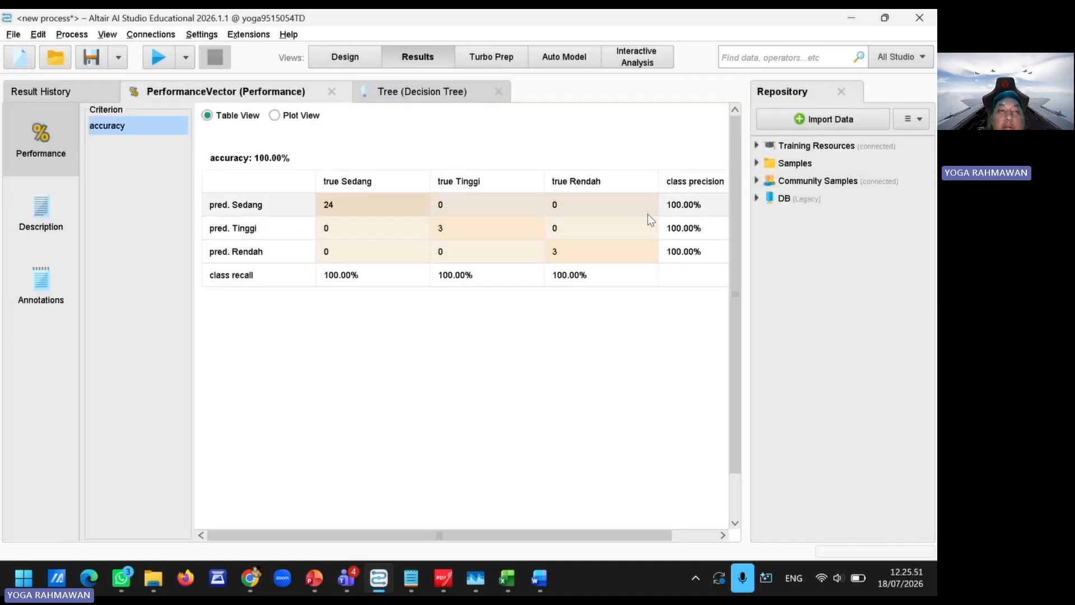
pyautogui.click(439, 90)
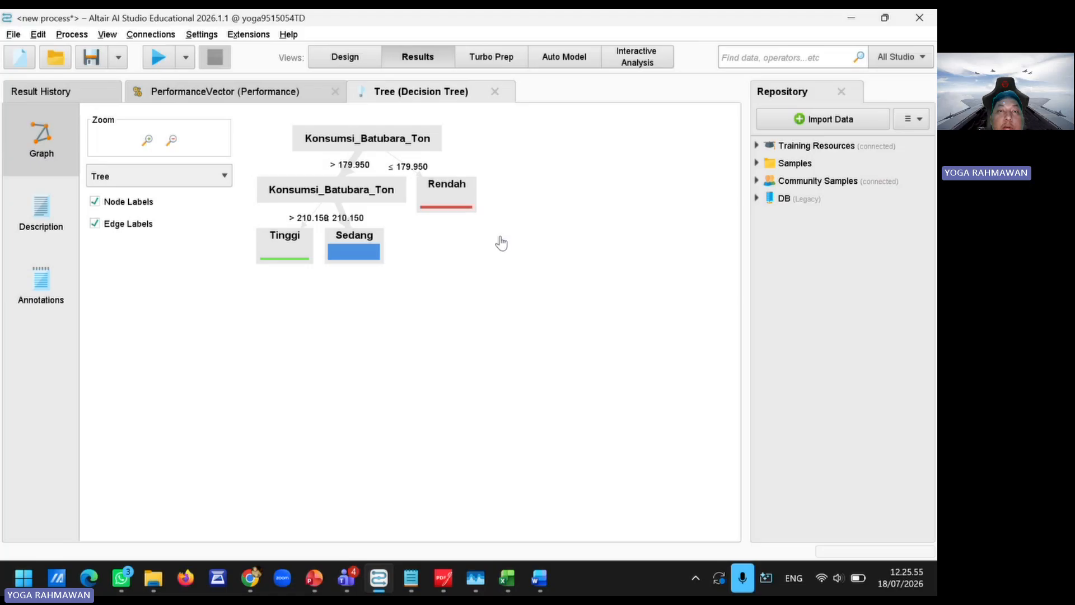
pyautogui.click(247, 94)
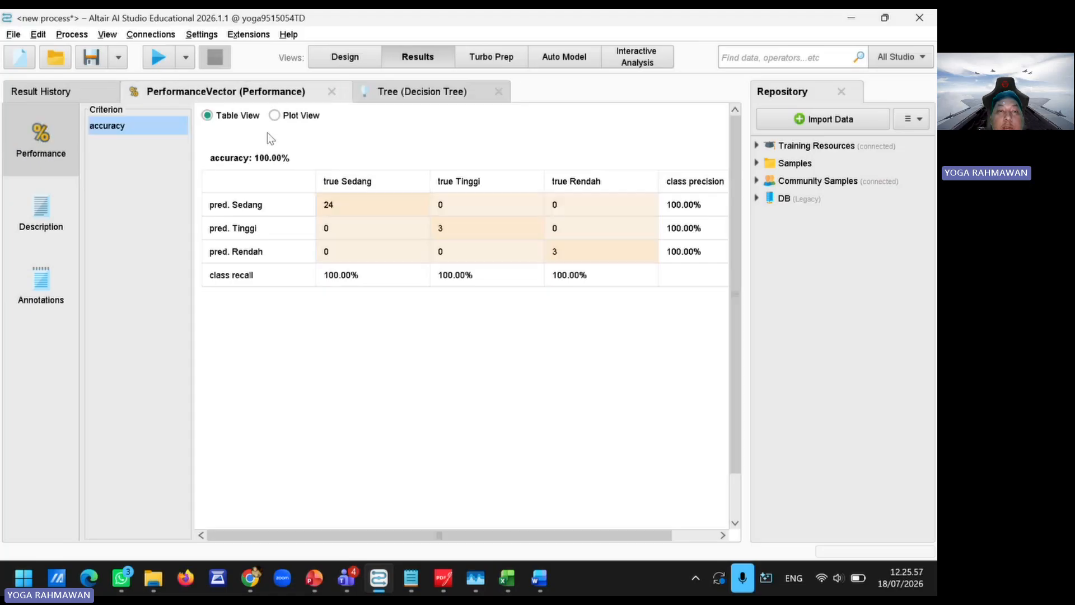
# Return to the process design, switch to the PowerPoint presentation, and start the slide show from the Kesimpulan slide
pyautogui.click(345, 62)
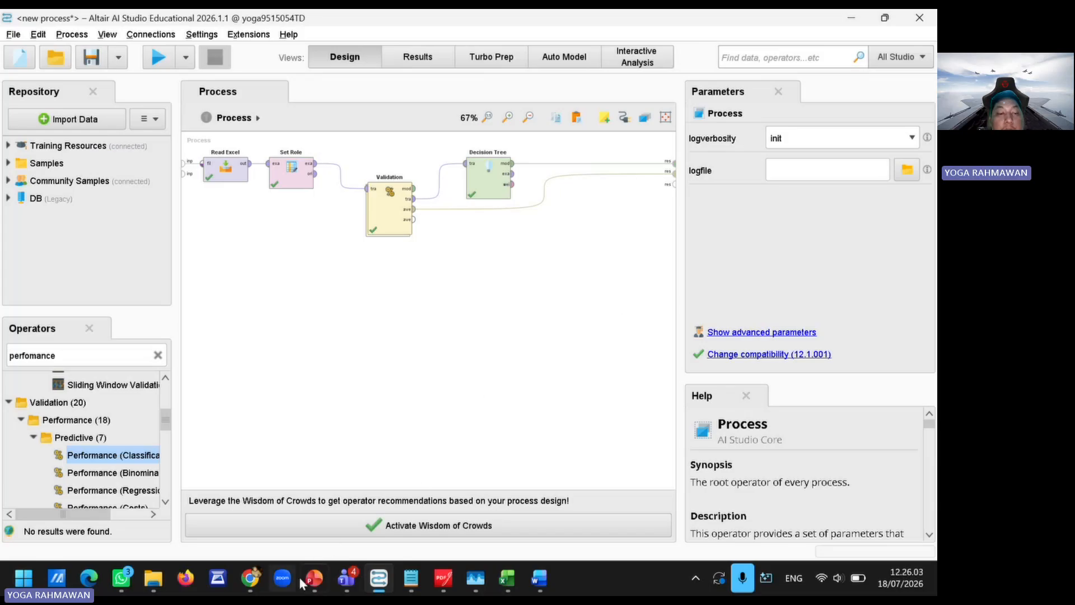
pyautogui.moveTo(313, 582)
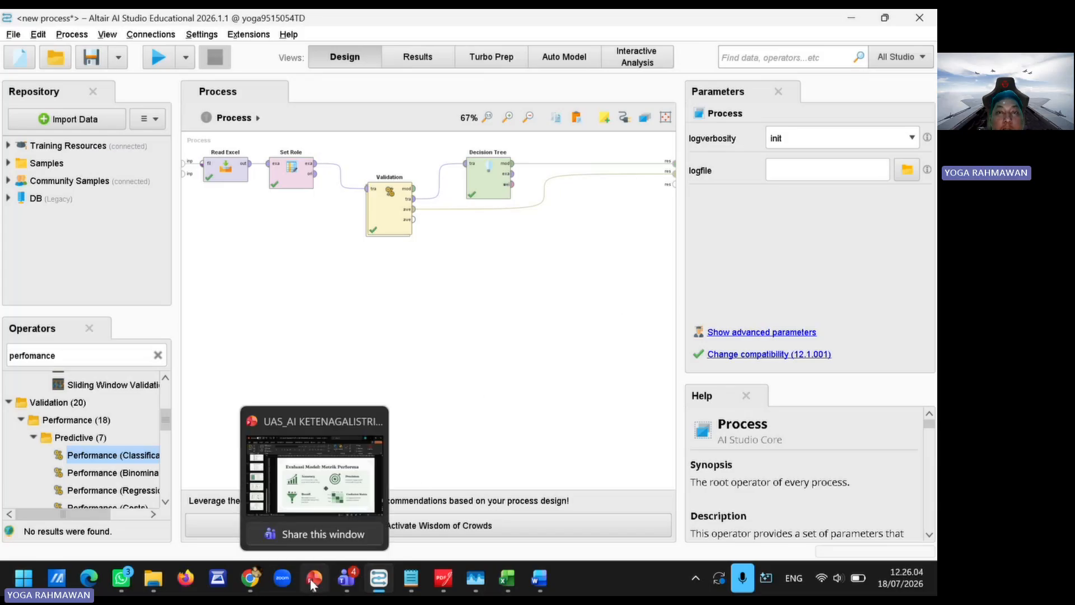
pyautogui.click(313, 582)
pyautogui.click(100, 502)
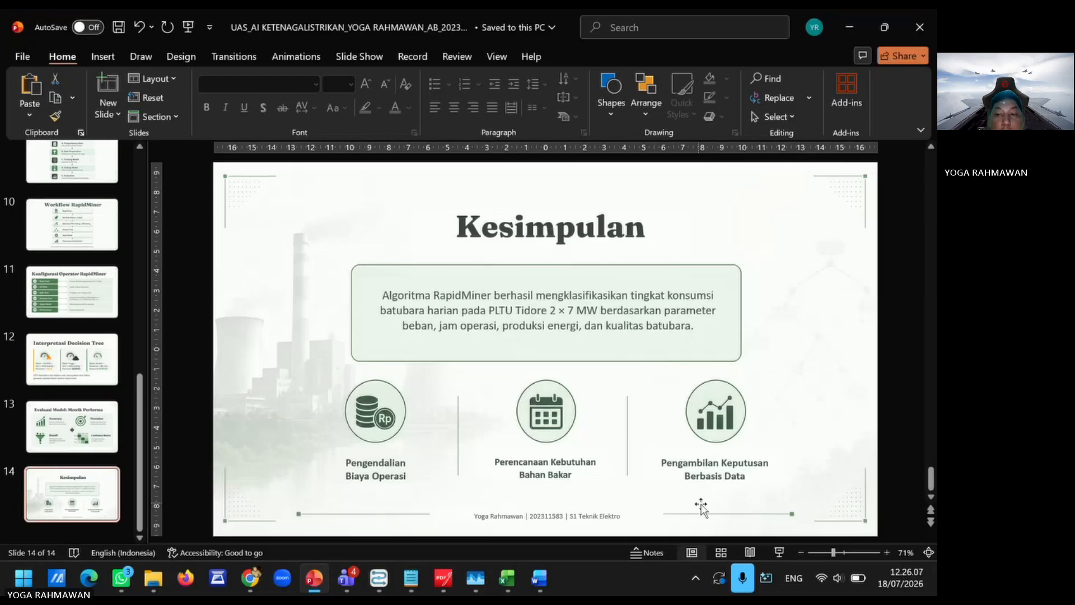
pyautogui.click(781, 556)
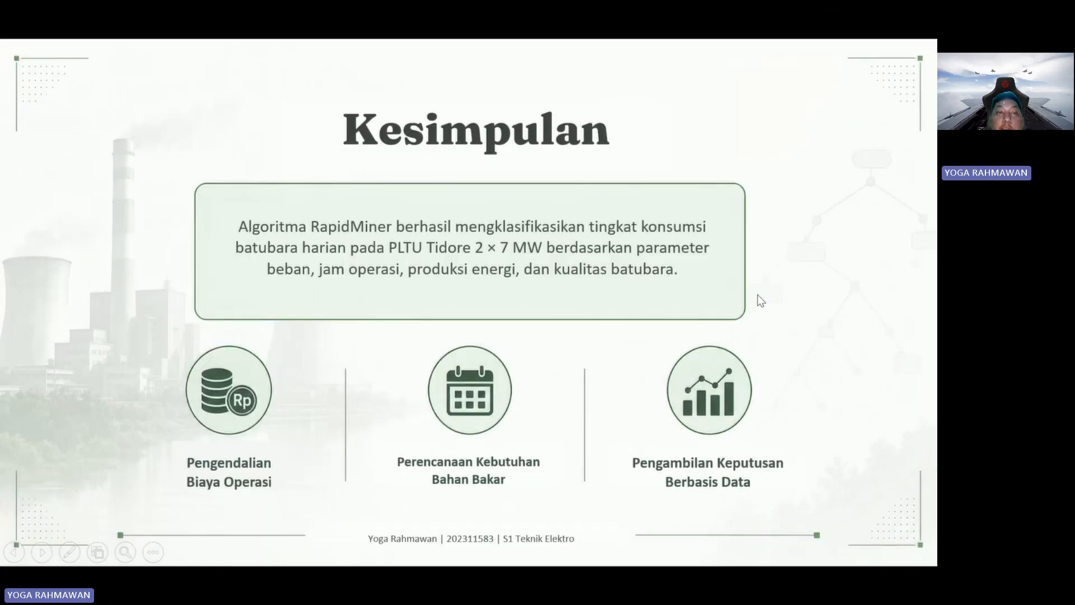